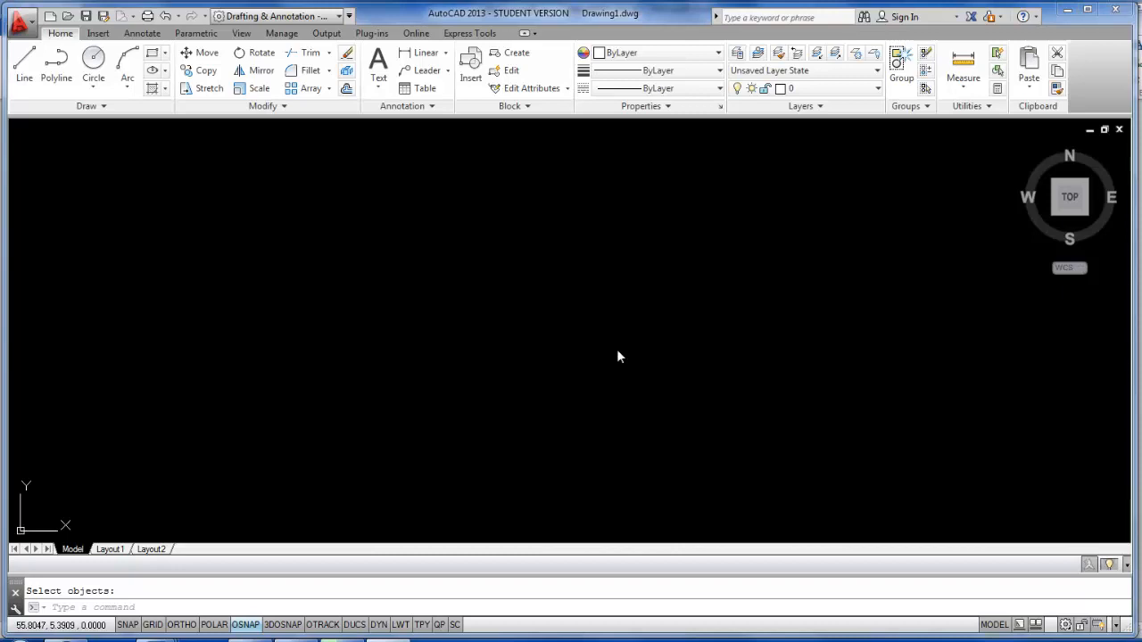
Step: Configure the drawing units to Architectural length with a precision of 0'-0 1/2"
{"action": "left_click", "coordinate": [26, 26]}
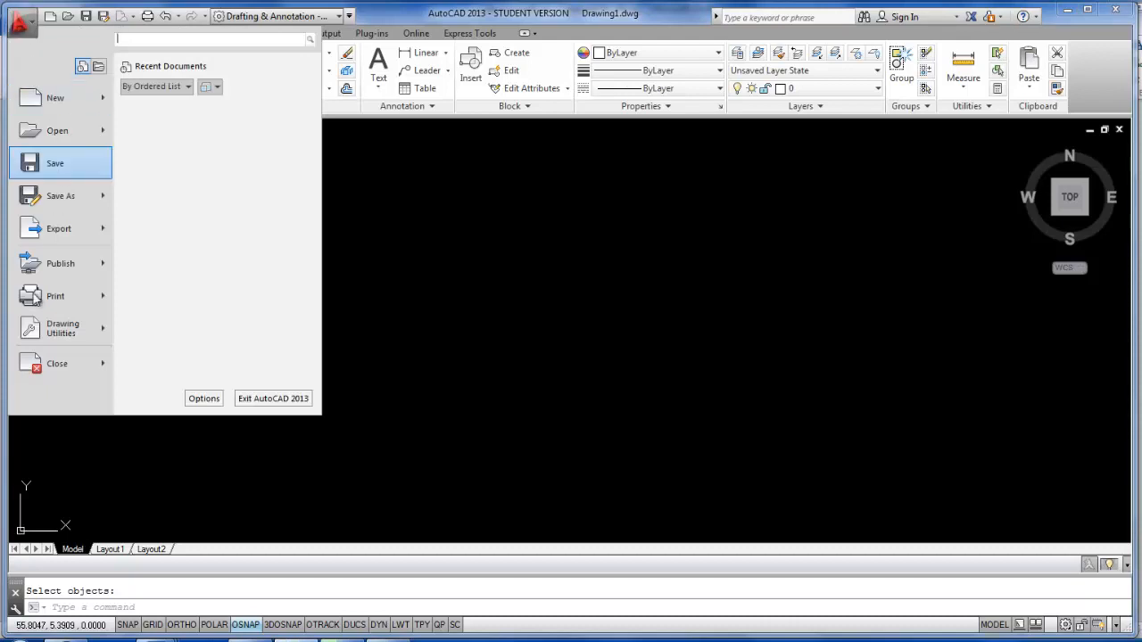
{"action": "mouse_move", "coordinate": [54, 334]}
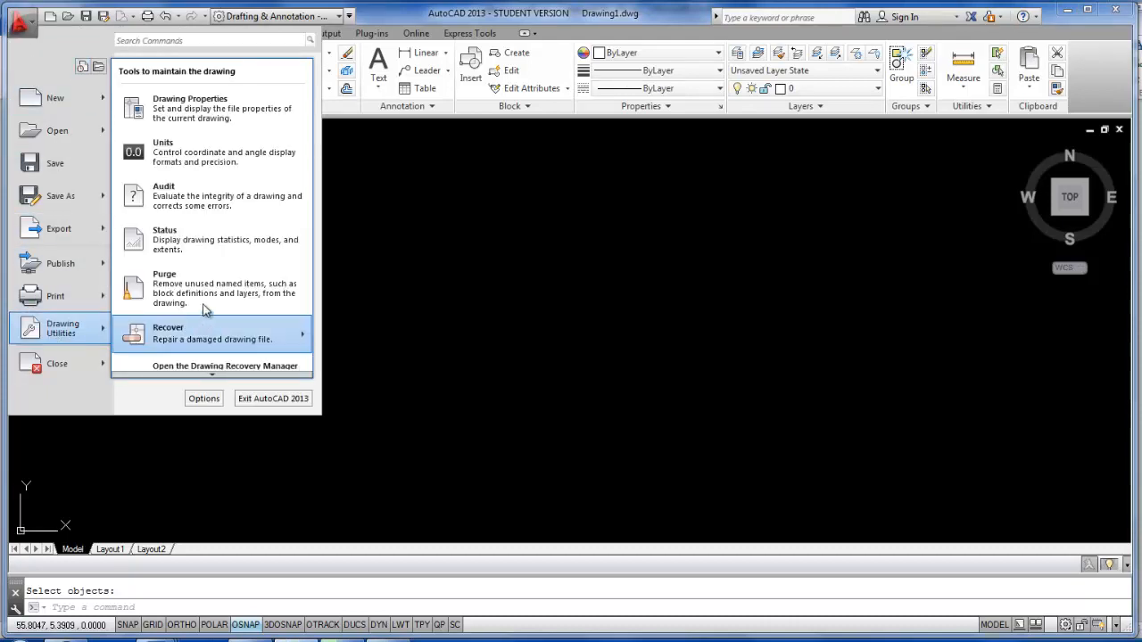
{"action": "left_click", "coordinate": [234, 153]}
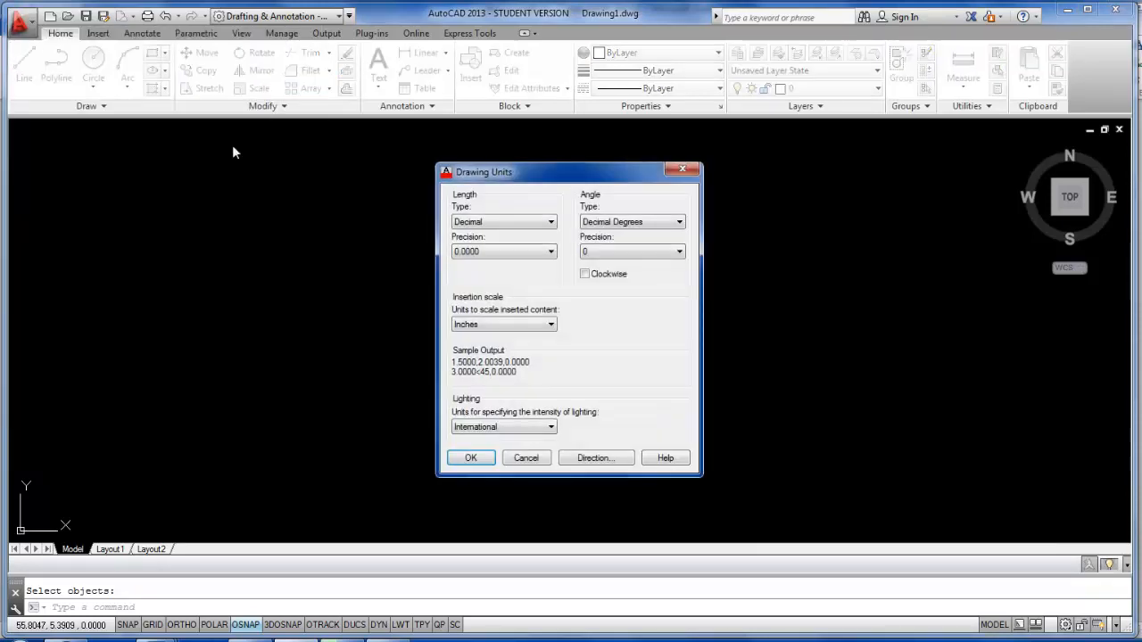
{"action": "left_click", "coordinate": [551, 223]}
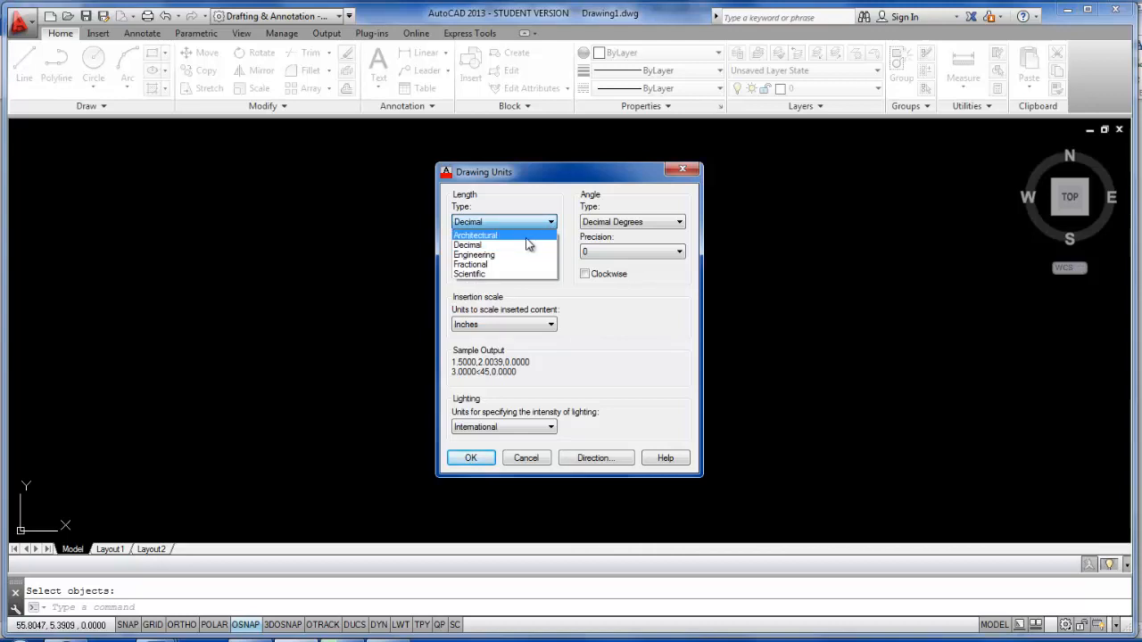
{"action": "left_click", "coordinate": [526, 236]}
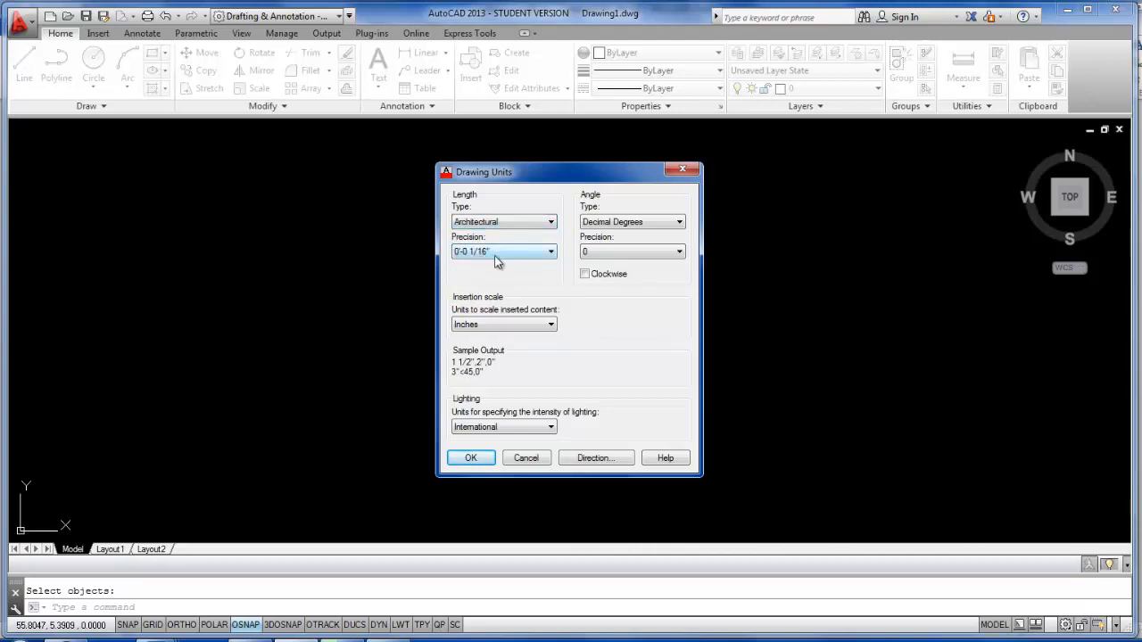
{"action": "left_click", "coordinate": [545, 253]}
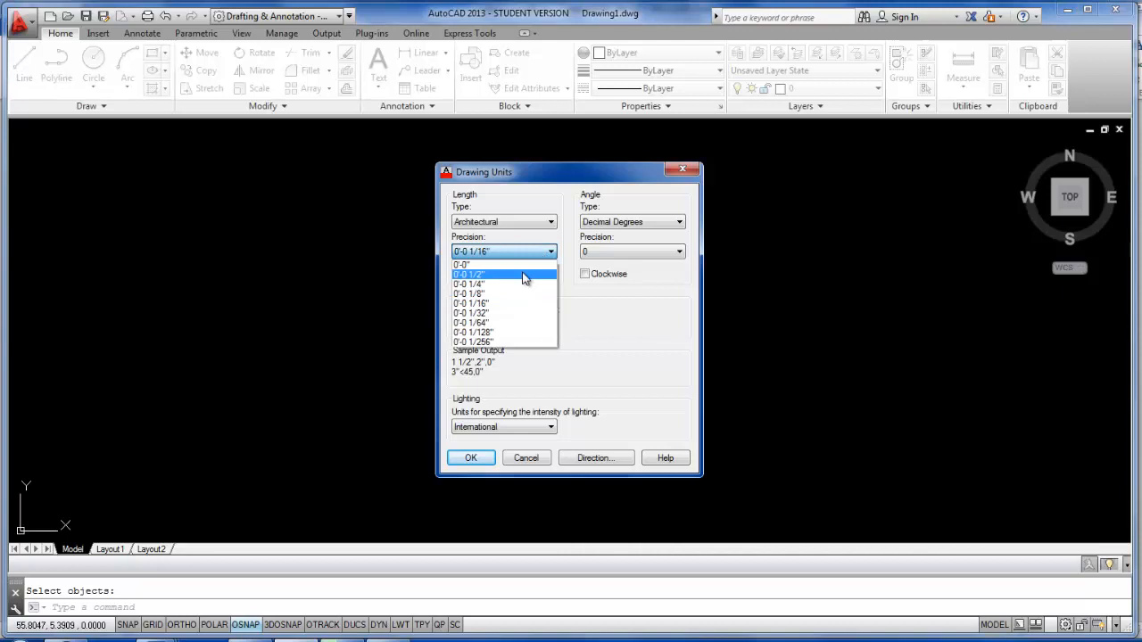
{"action": "left_click", "coordinate": [524, 275]}
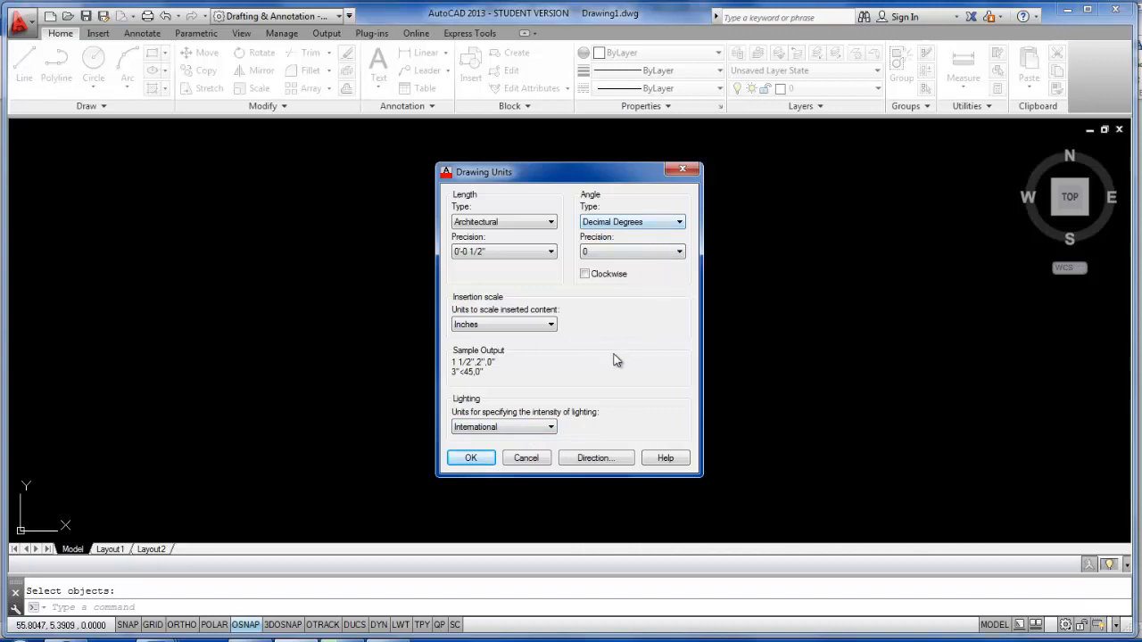
{"action": "left_click", "coordinate": [471, 458]}
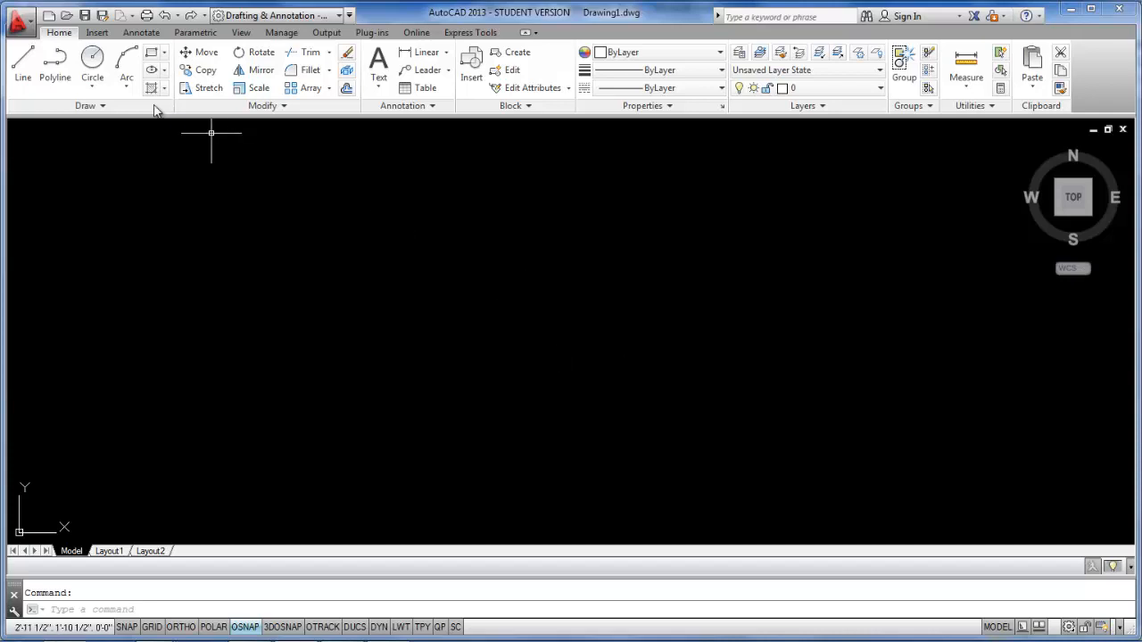
Step: Create a new text style named Model Space
{"action": "left_click", "coordinate": [143, 33]}
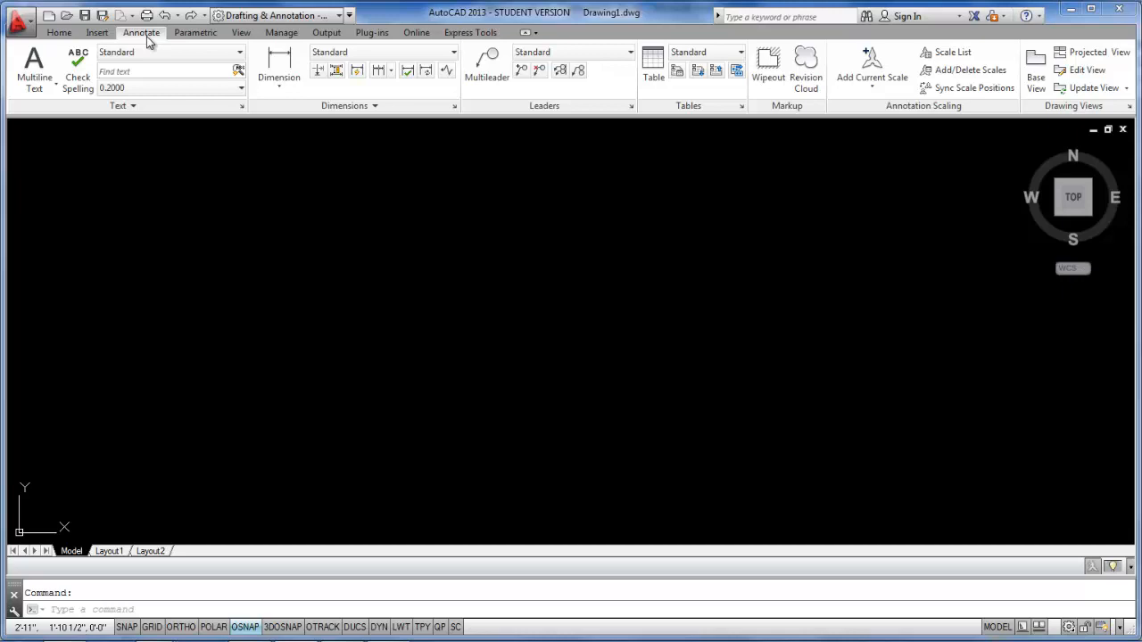
{"action": "left_click", "coordinate": [243, 108]}
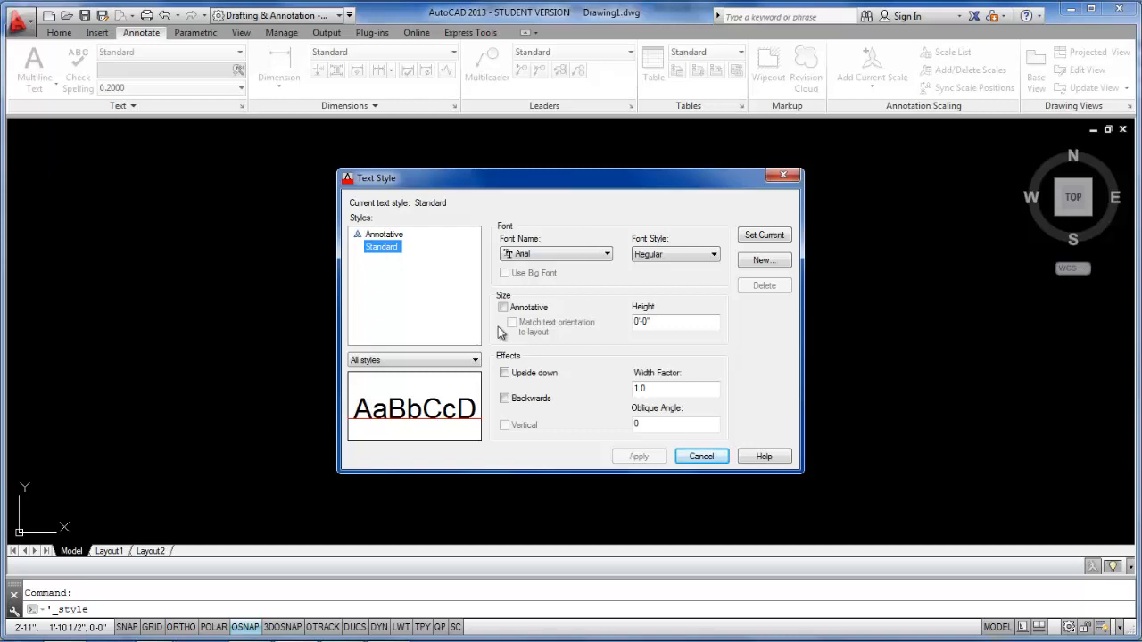
{"action": "left_click", "coordinate": [763, 261]}
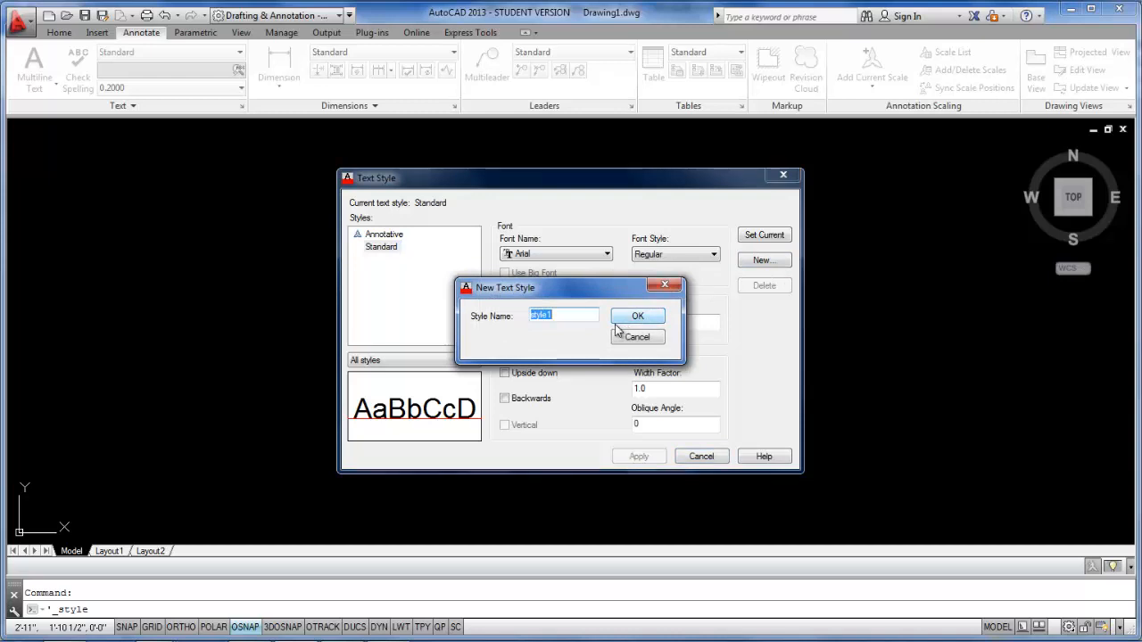
{"action": "type", "text": "Model Space"}
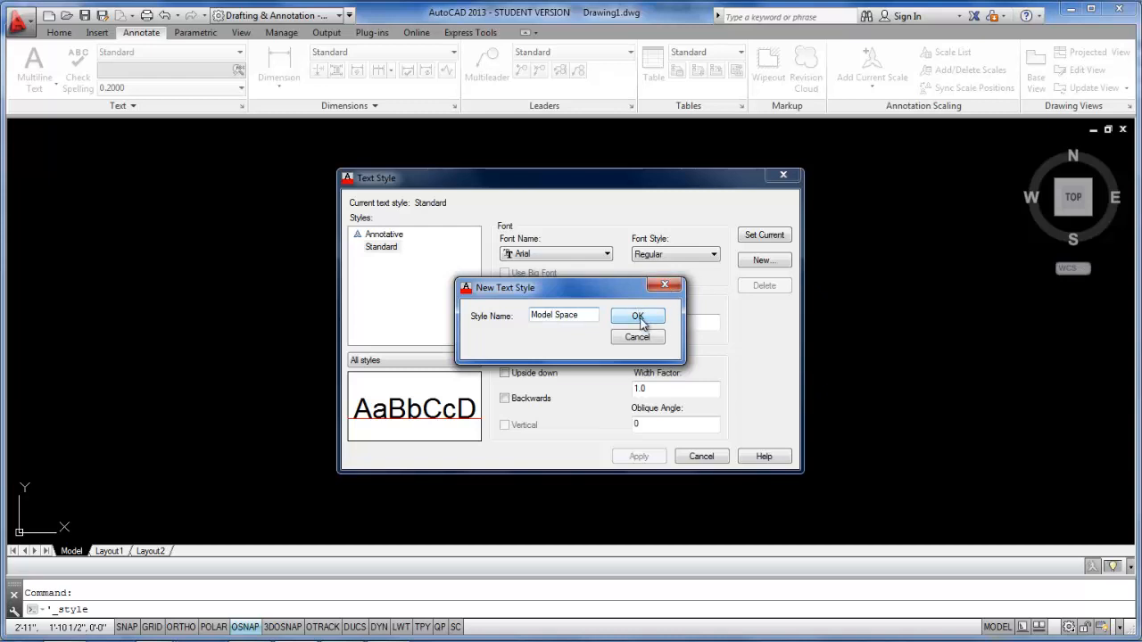
{"action": "left_click", "coordinate": [639, 319]}
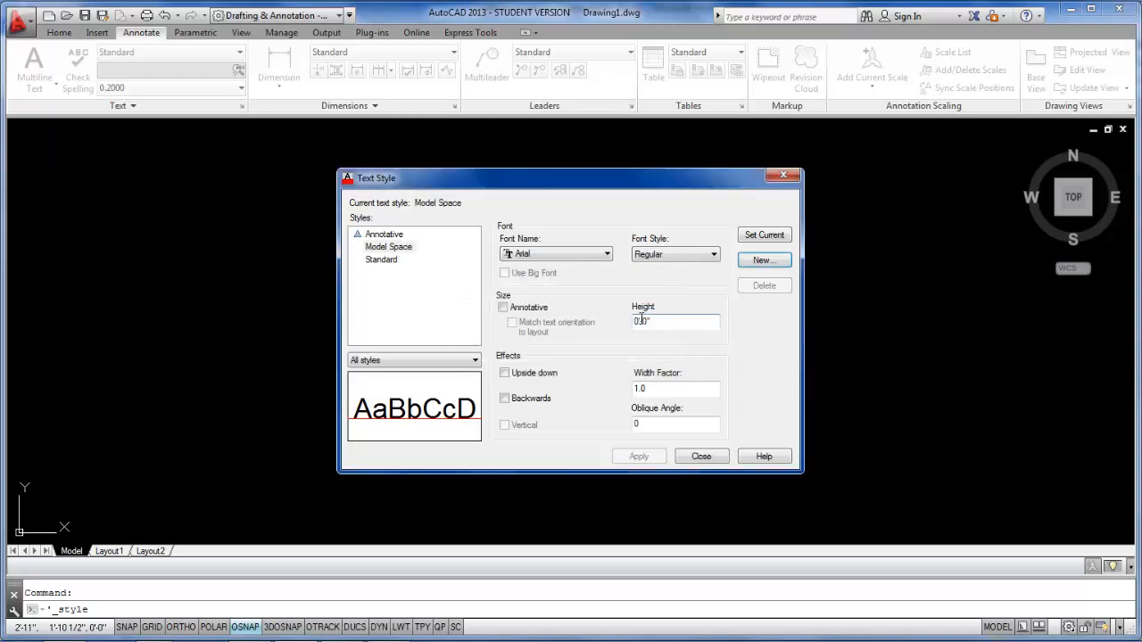
Step: Add another text style named Title Block
{"action": "left_click", "coordinate": [778, 261]}
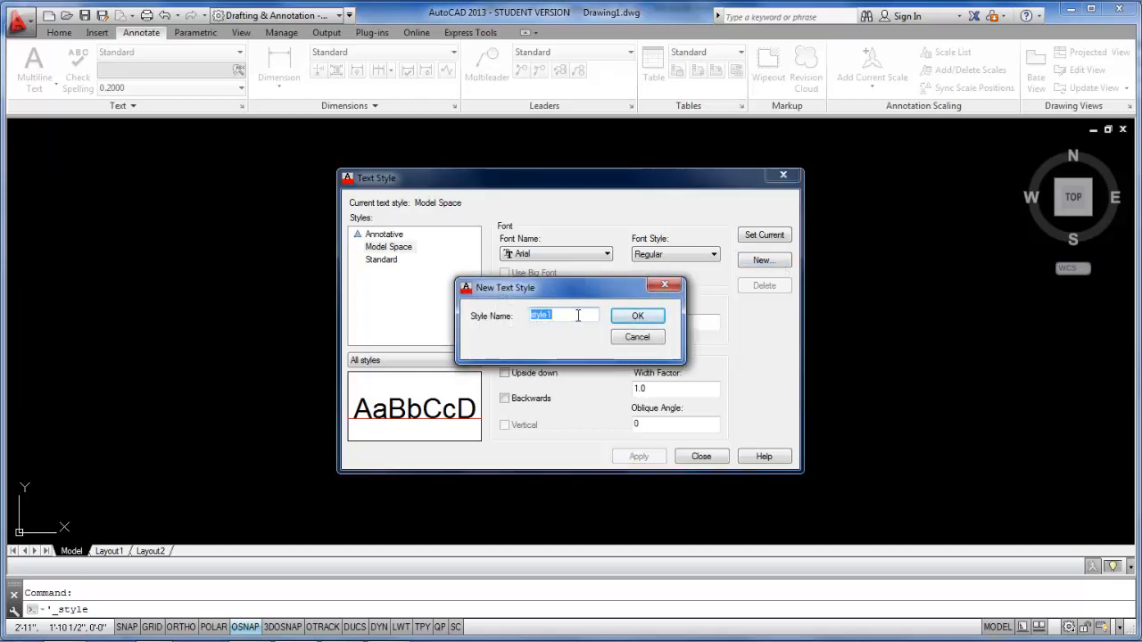
{"action": "type", "text": "Title Block"}
{"action": "left_click", "coordinate": [641, 319]}
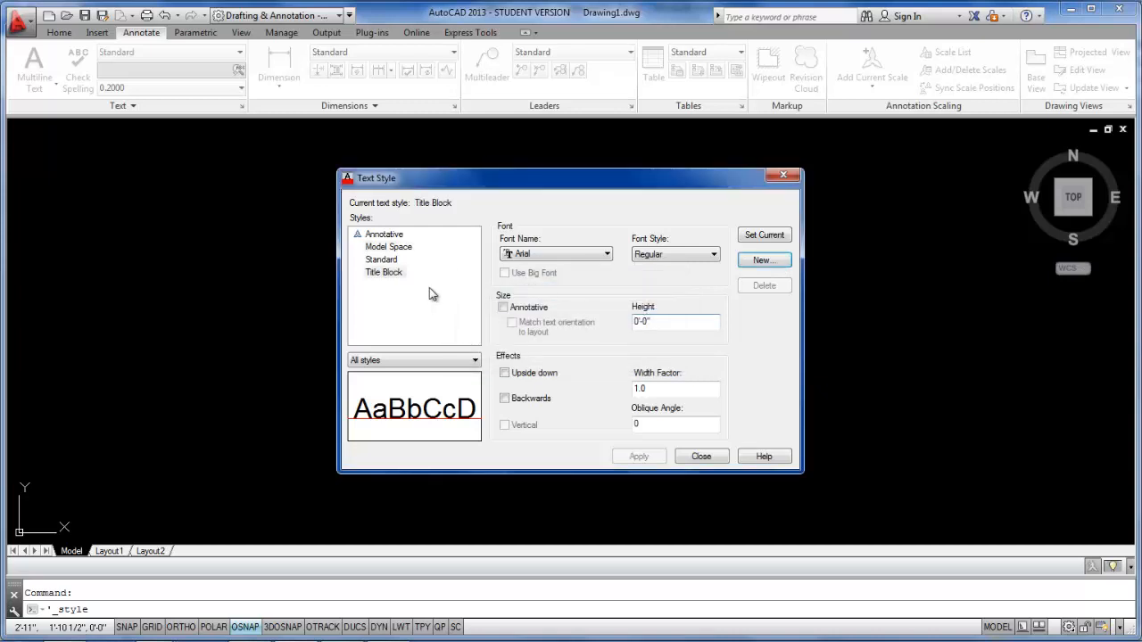
Step: Assign the CityBlueprint font to the Title Block text style
{"action": "left_click", "coordinate": [392, 273]}
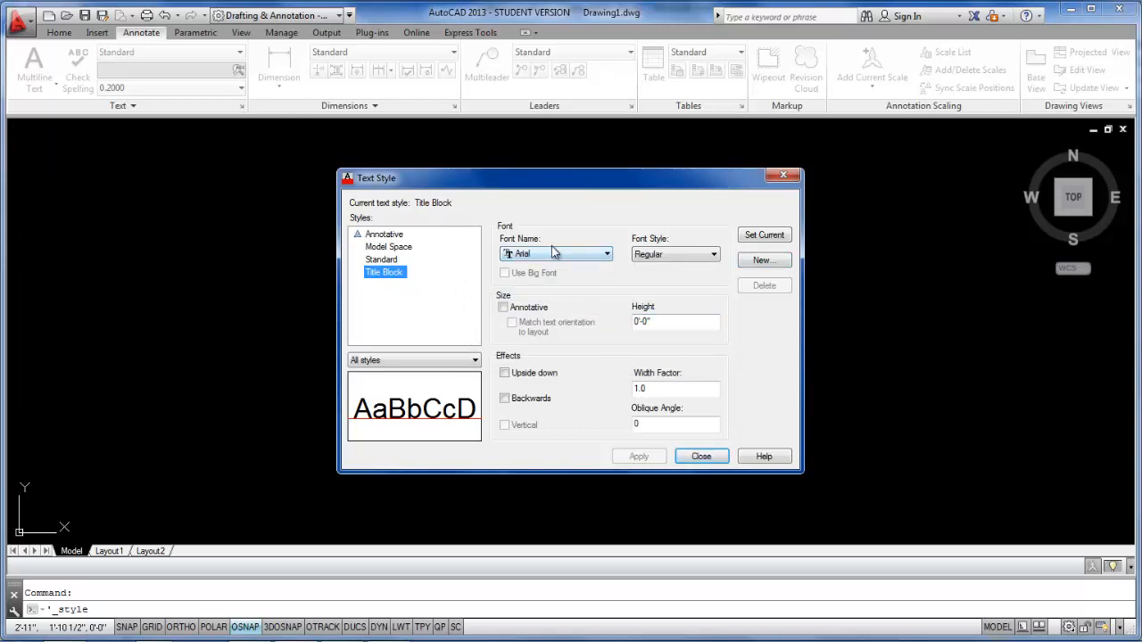
{"action": "left_click", "coordinate": [609, 259]}
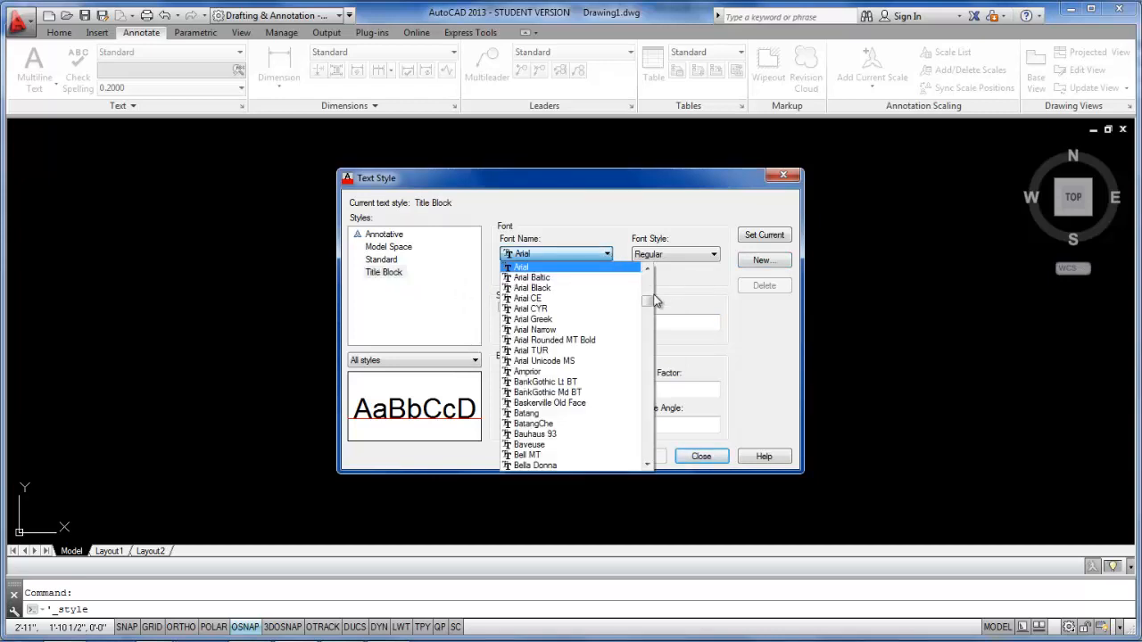
{"action": "left_click_drag", "start_coordinate": [648, 299], "coordinate": [660, 342]}
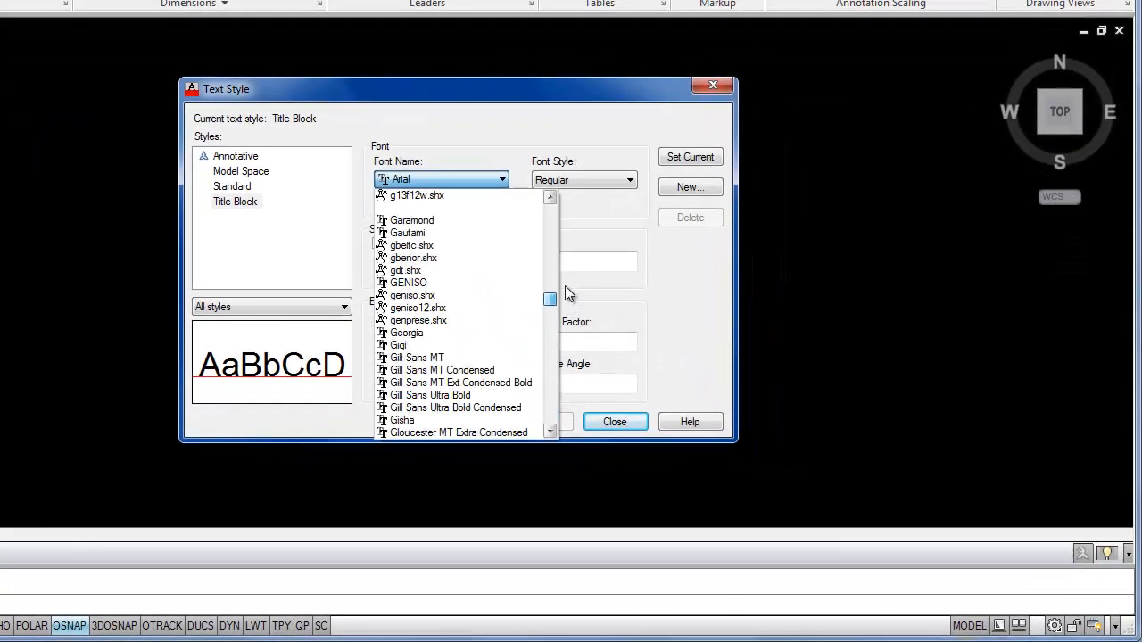
{"action": "left_click_drag", "start_coordinate": [564, 287], "coordinate": [563, 214]}
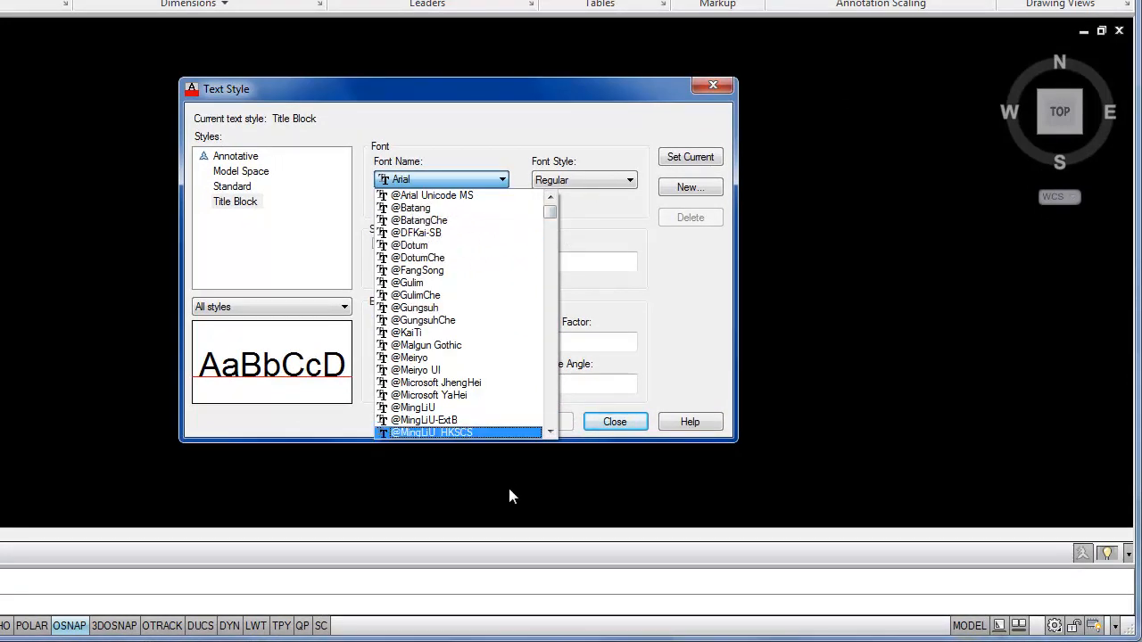
{"action": "left_click_drag", "start_coordinate": [549, 212], "coordinate": [558, 264]}
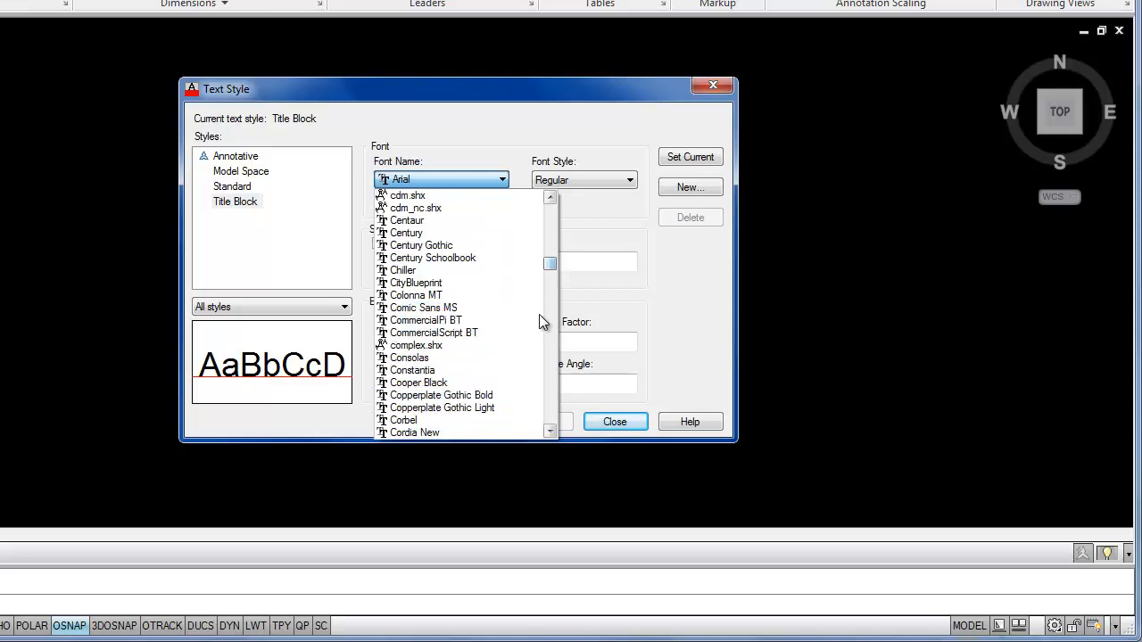
{"action": "left_click", "coordinate": [428, 282]}
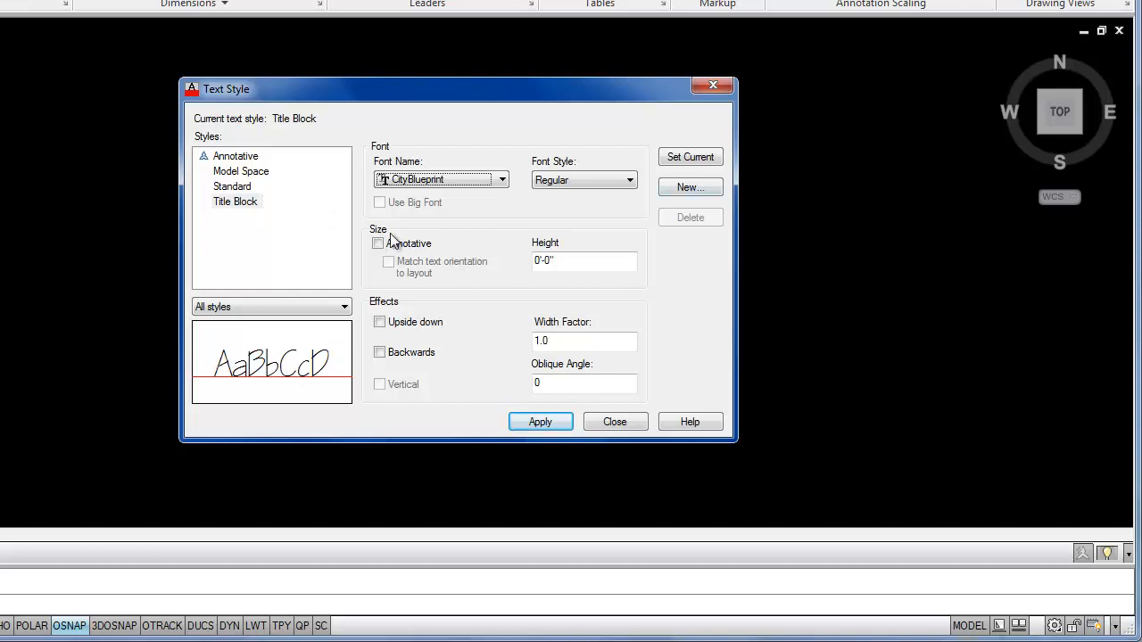
Step: Try to set the Title Block style's text height to 1/8 and make the style current, saving the changes
{"action": "left_click", "coordinate": [597, 263]}
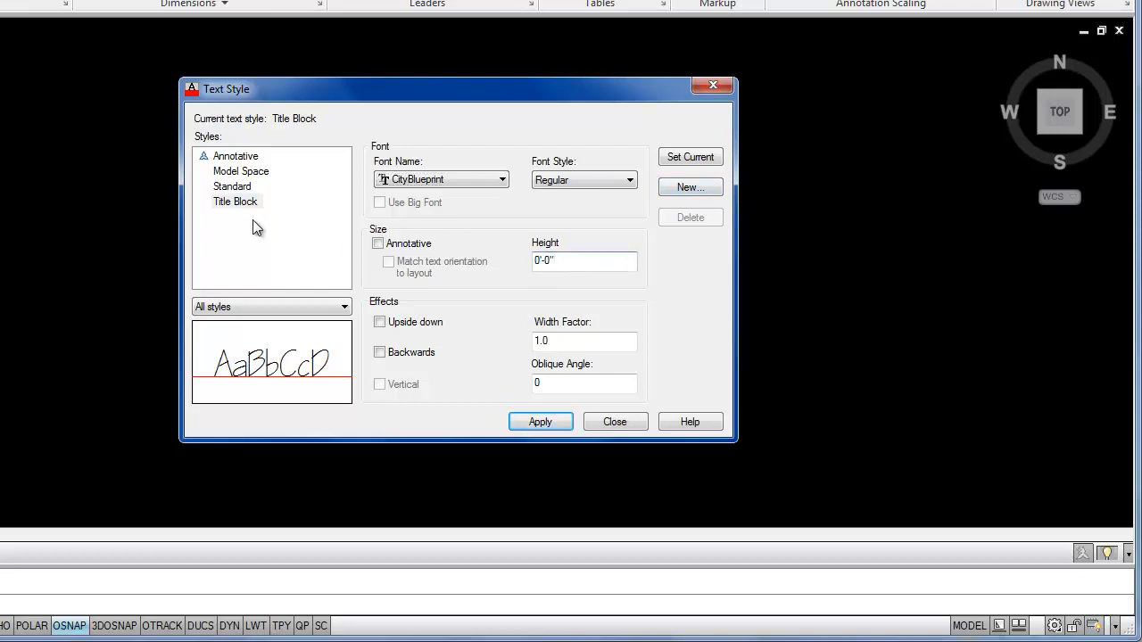
{"action": "left_click_drag", "start_coordinate": [571, 257], "coordinate": [512, 258]}
{"action": "type", "text": "1/8"}
{"action": "left_click", "coordinate": [702, 157]}
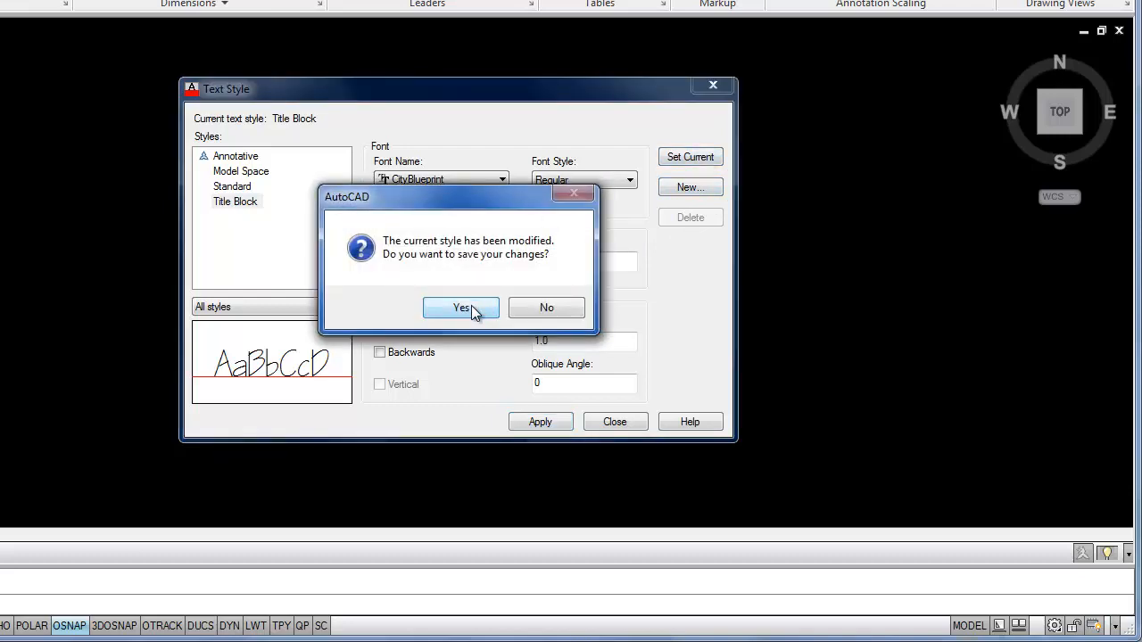
{"action": "left_click", "coordinate": [471, 307]}
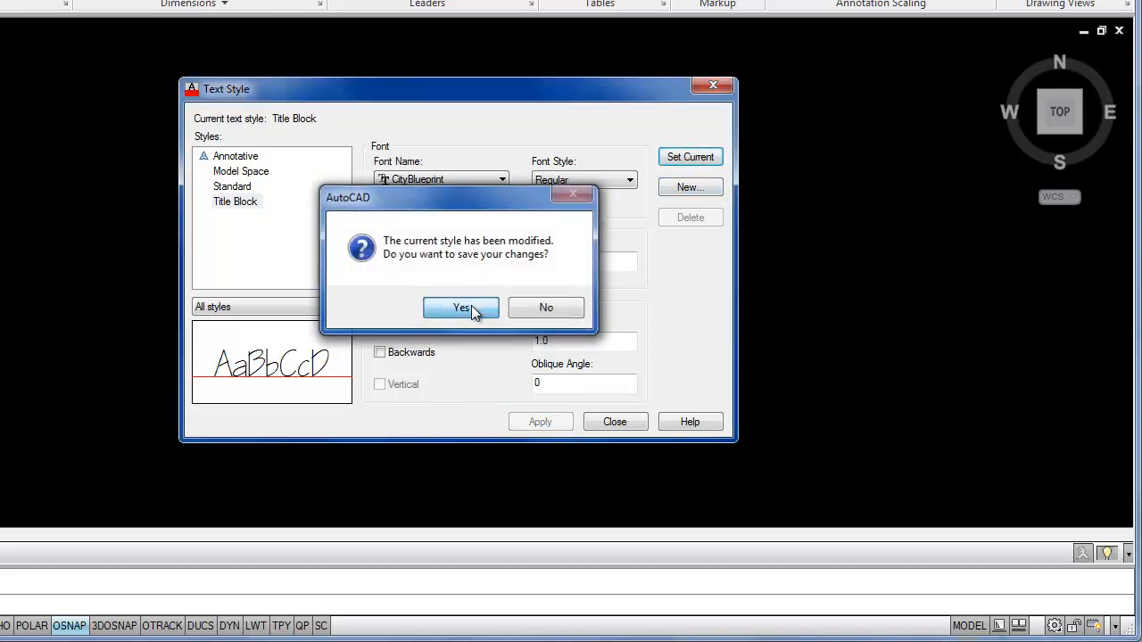
Step: Set the Title Block style's text height to .25", make the style current and save its changes
{"action": "left_click", "coordinate": [243, 204]}
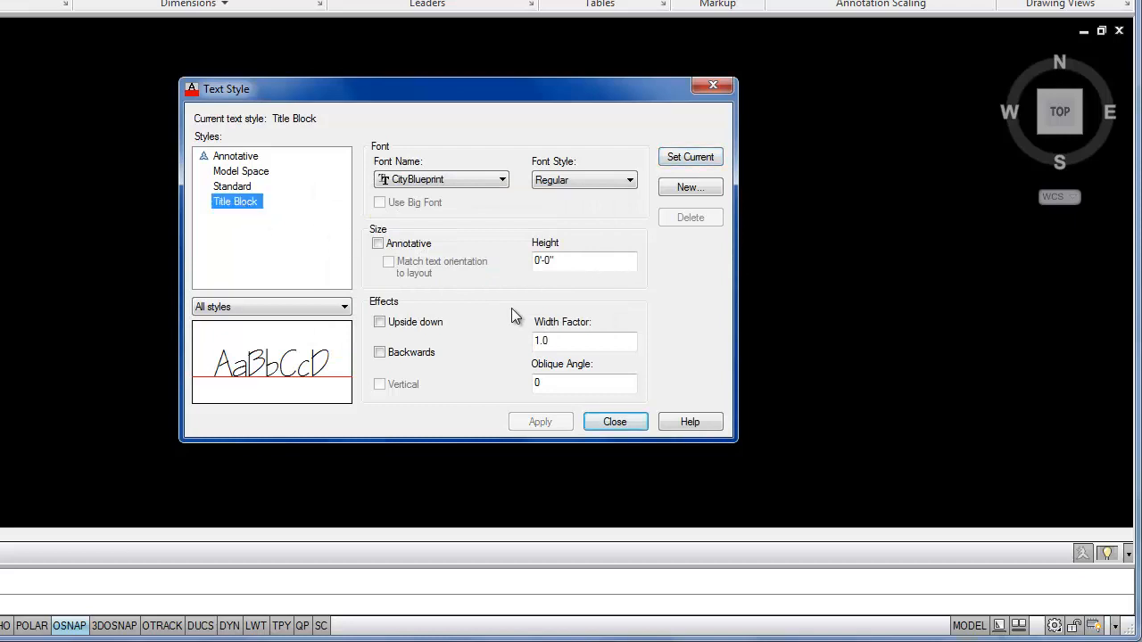
{"action": "left_click_drag", "start_coordinate": [589, 258], "coordinate": [502, 263]}
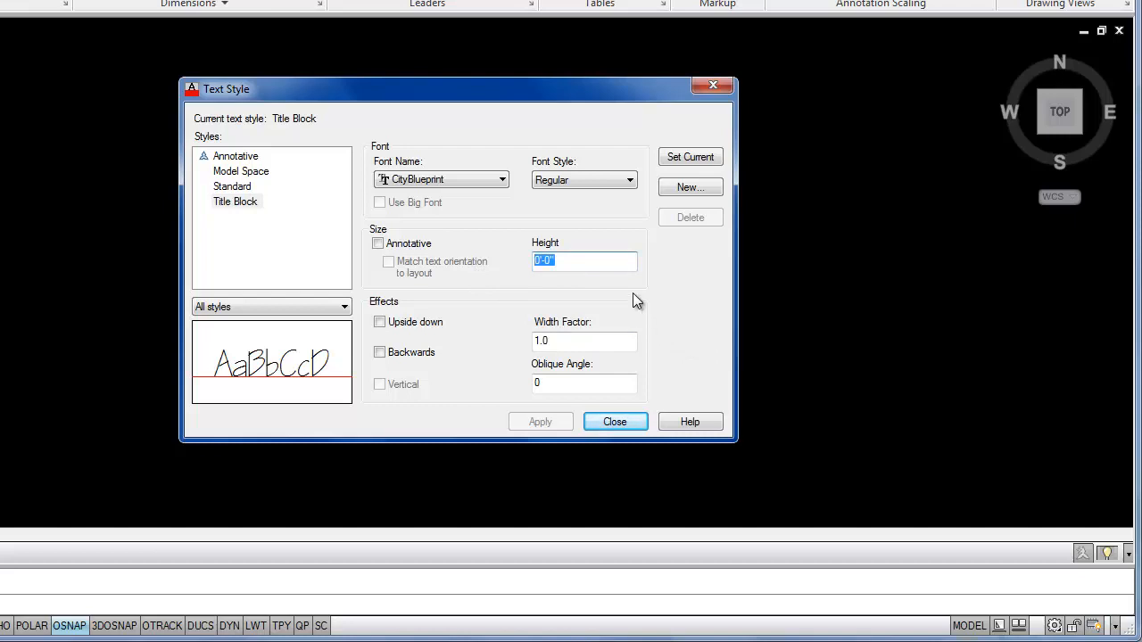
{"action": "type", "text": ".25"}
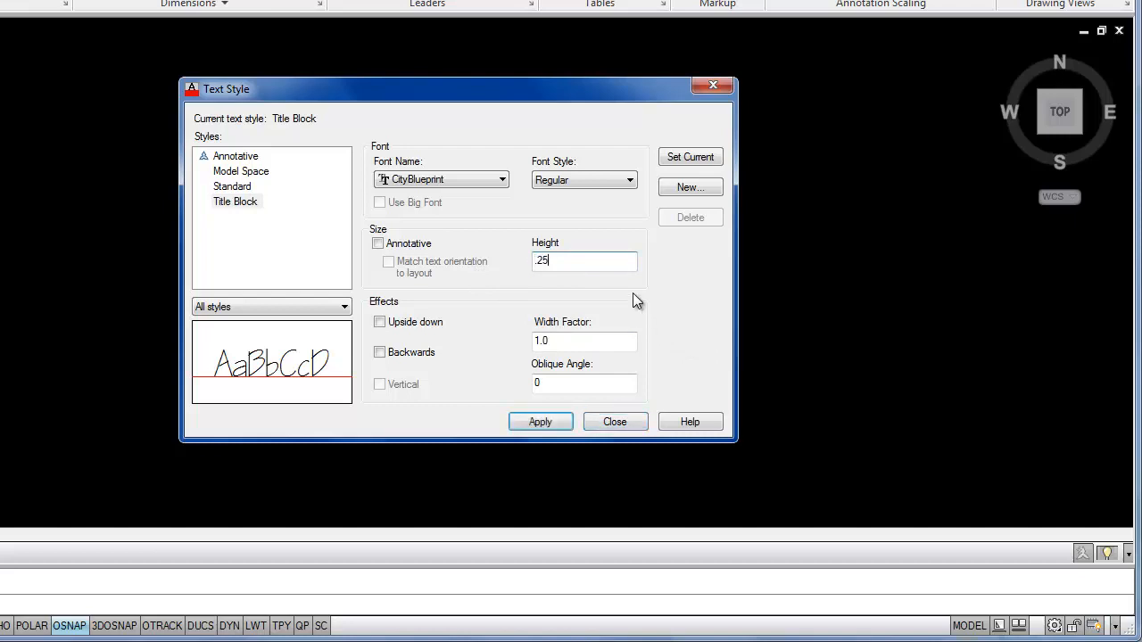
{"action": "type", "text": "\""}
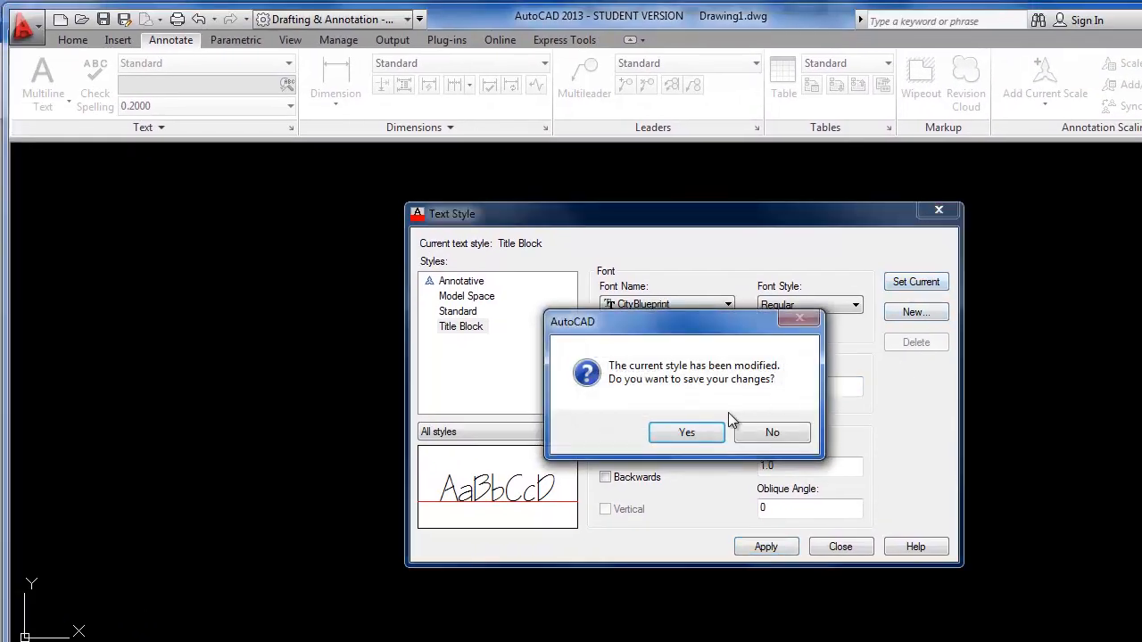
{"action": "left_click", "coordinate": [694, 432]}
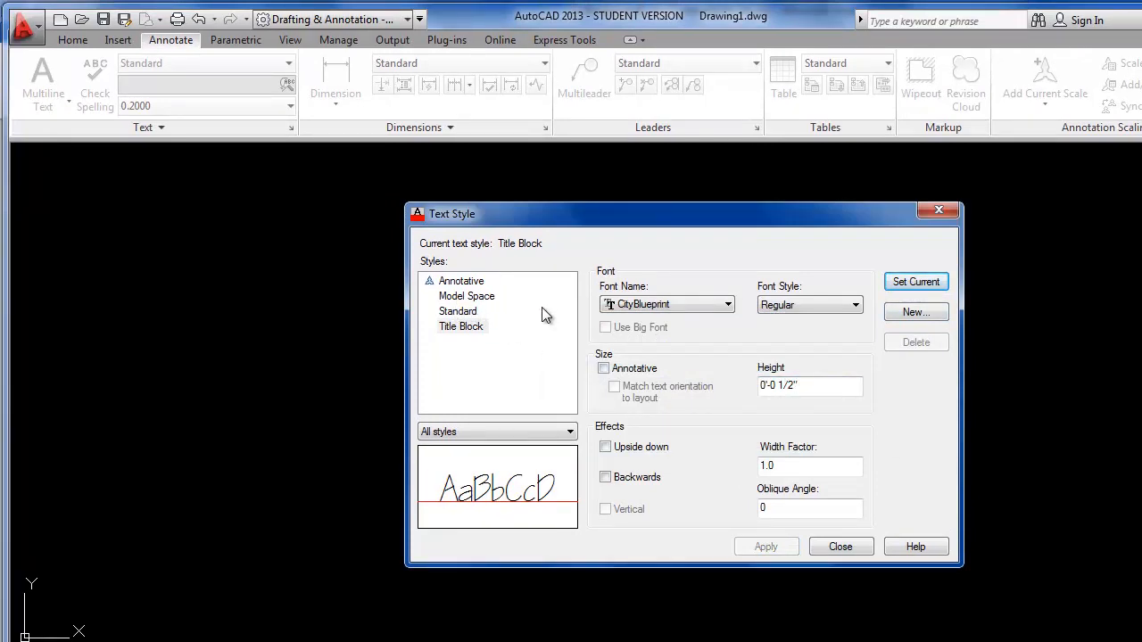
Step: Choose Garamond as the font of the Model Space text style
{"action": "left_click", "coordinate": [466, 297]}
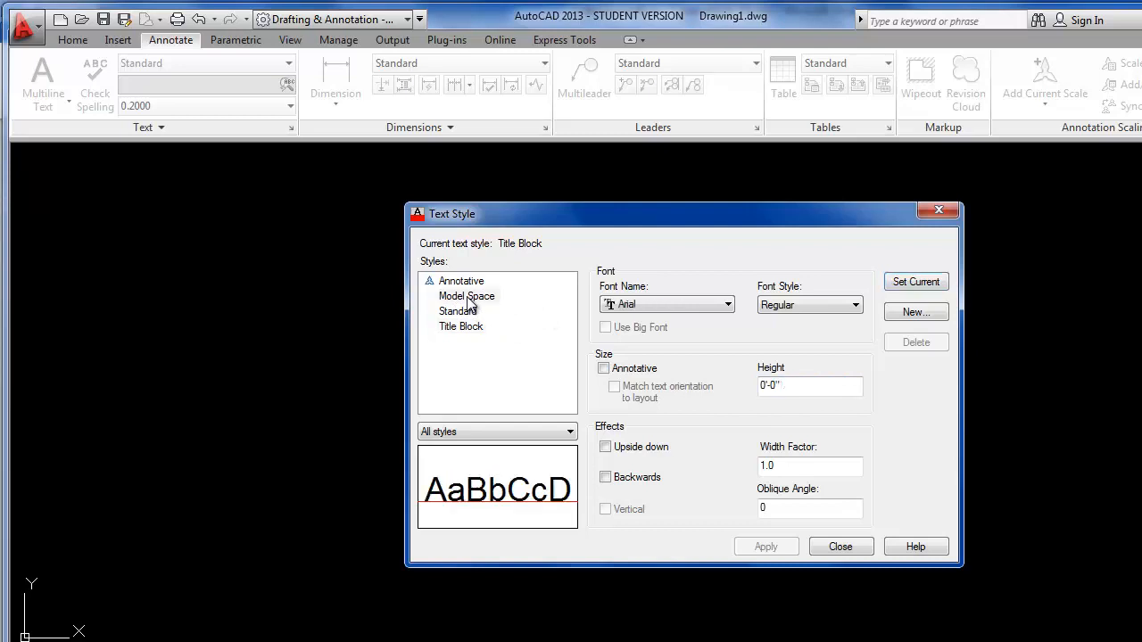
{"action": "left_click", "coordinate": [726, 305]}
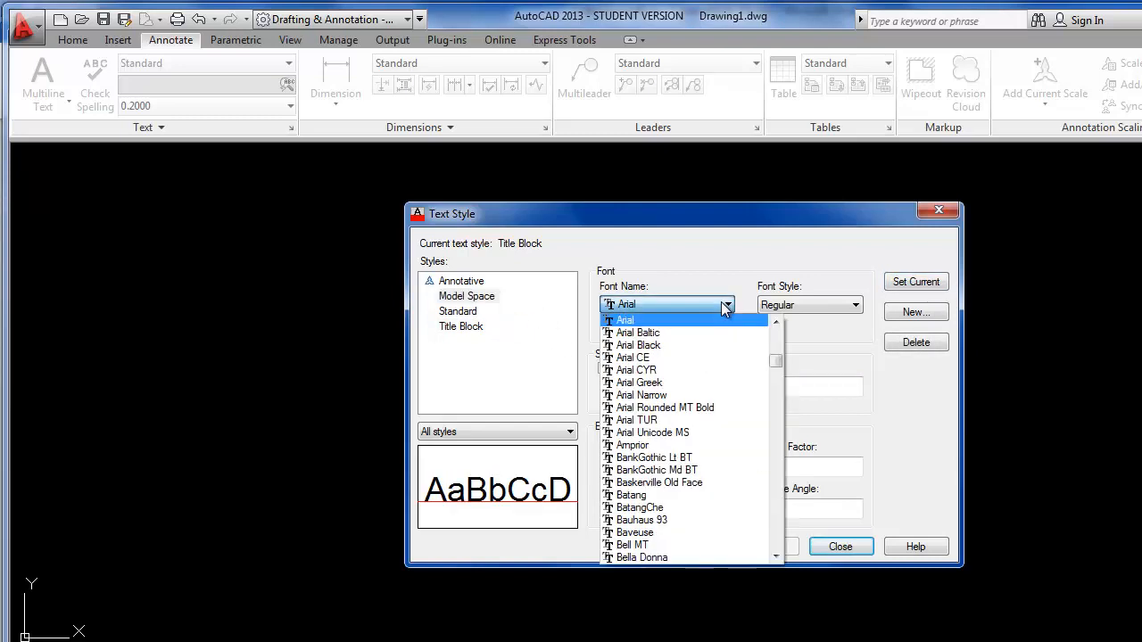
{"action": "left_click_drag", "start_coordinate": [776, 373], "coordinate": [785, 436]}
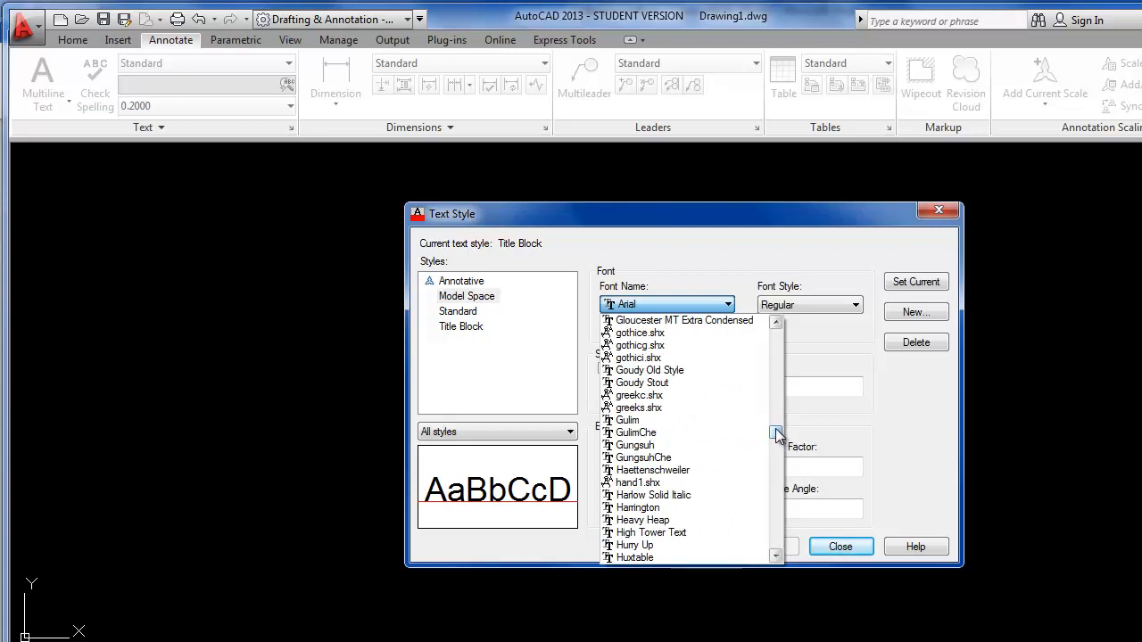
{"action": "left_click", "coordinate": [775, 324]}
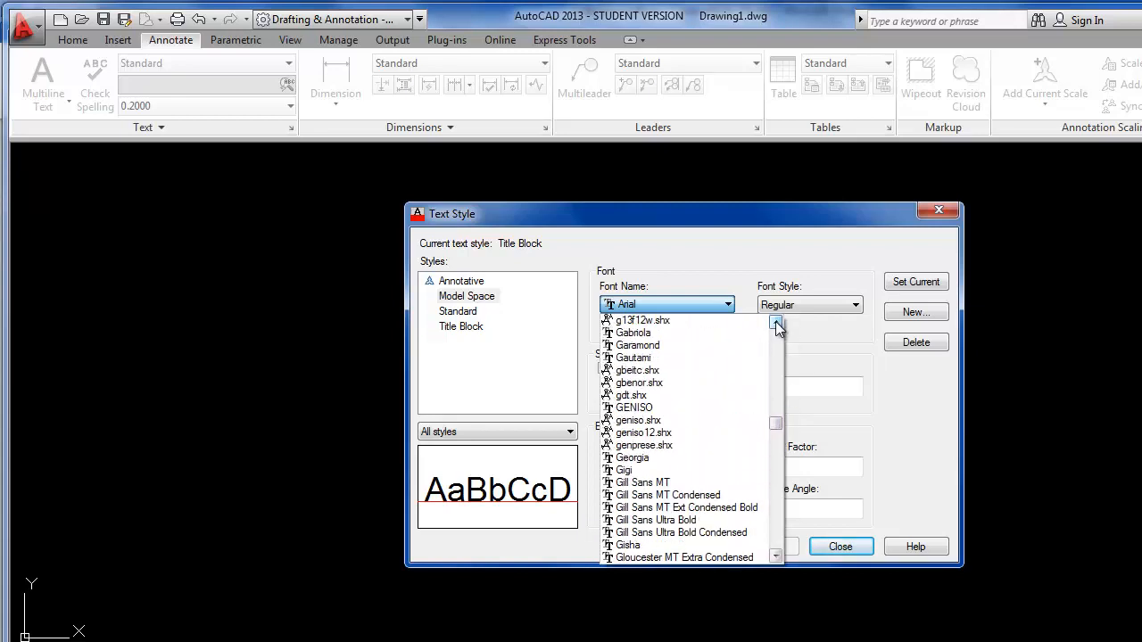
{"action": "left_click", "coordinate": [776, 323]}
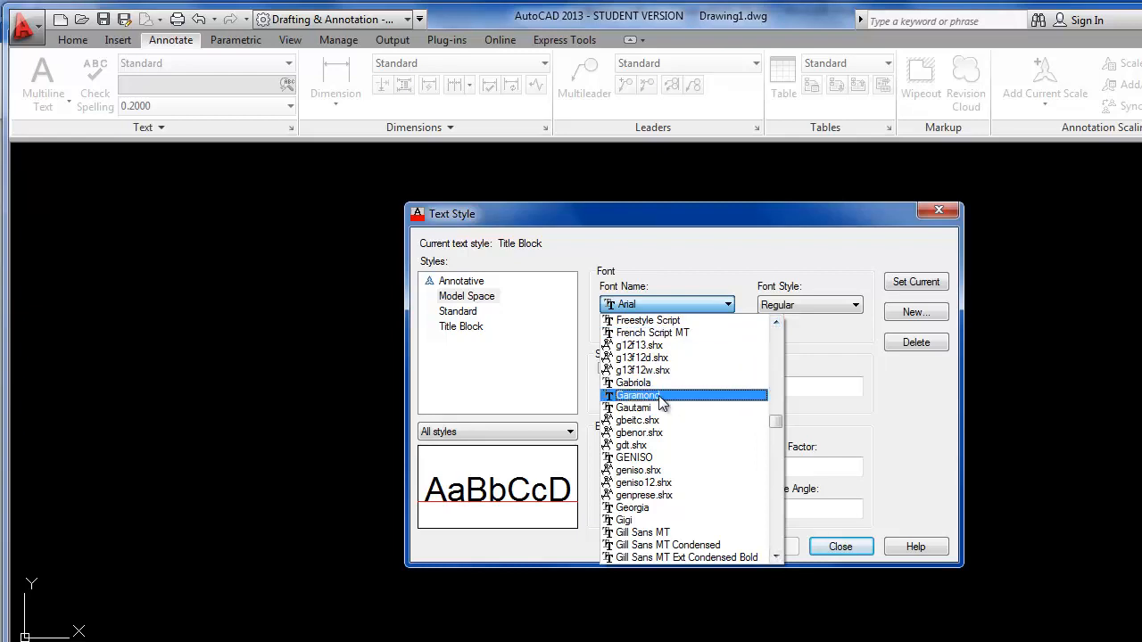
{"action": "left_click", "coordinate": [660, 397]}
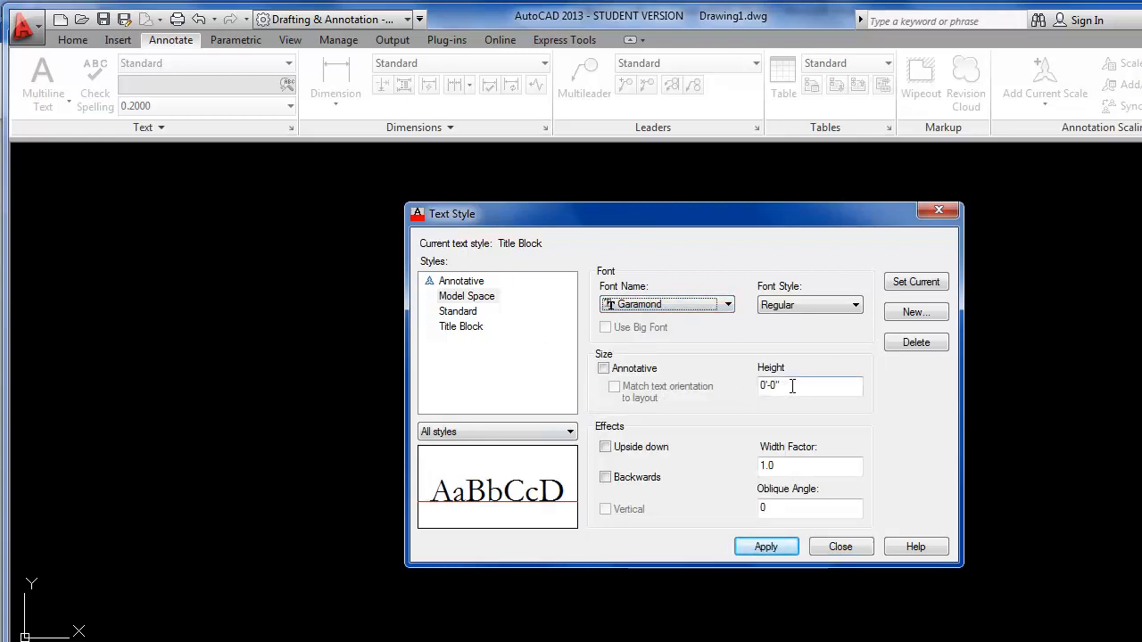
Step: Set the Model Space style's text height to 2', make the style current and save its changes
{"action": "left_click_drag", "start_coordinate": [793, 385], "coordinate": [748, 385]}
{"action": "type", "text": "2'"}
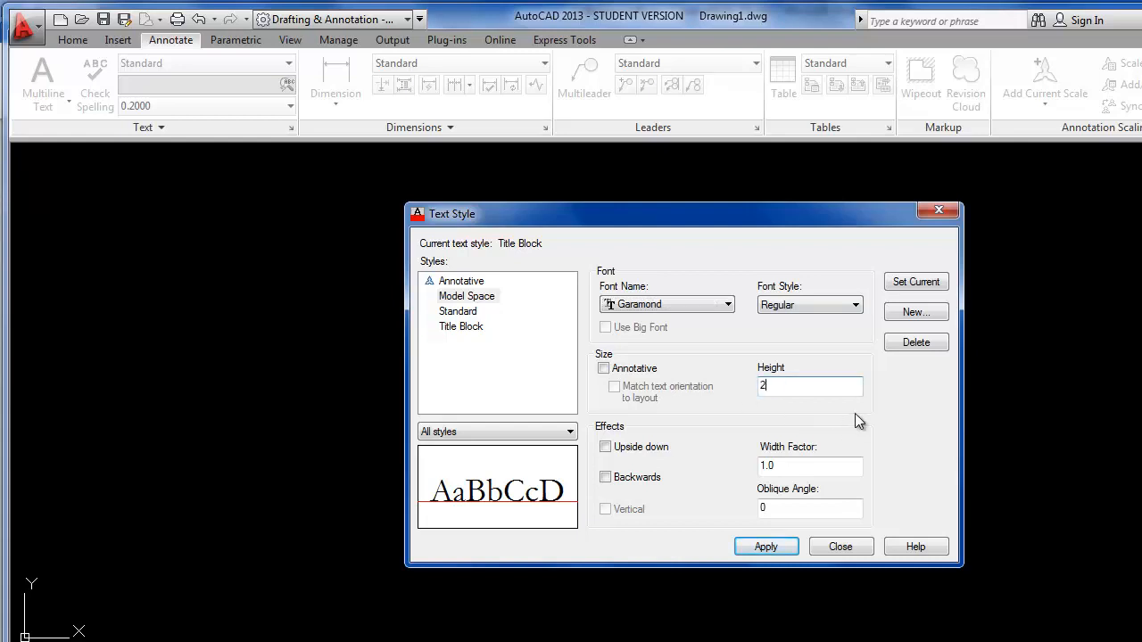
{"action": "left_click", "coordinate": [916, 282]}
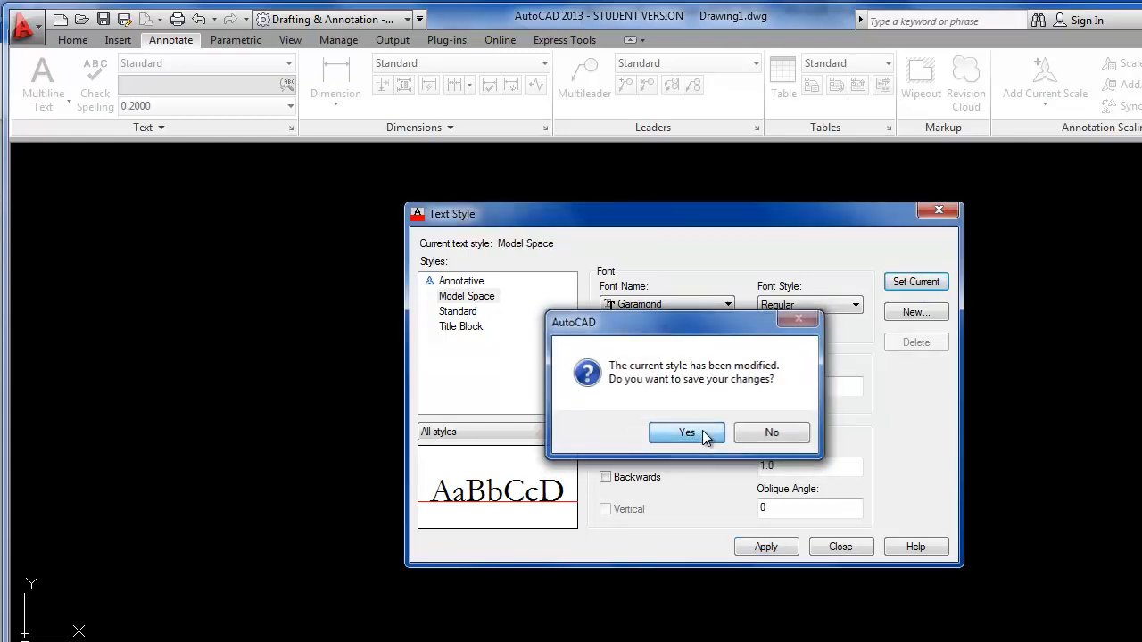
{"action": "left_click", "coordinate": [705, 434]}
Step: Review the settings of the Model Space and Title Block text styles and close the text style settings
{"action": "left_click", "coordinate": [480, 301]}
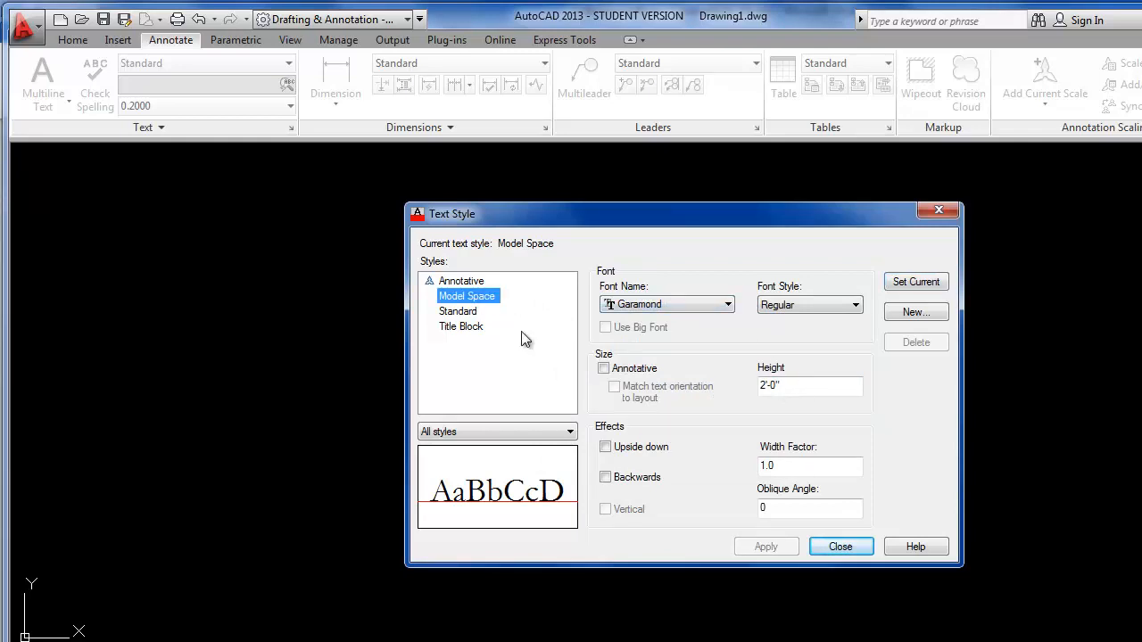
{"action": "left_click", "coordinate": [465, 328]}
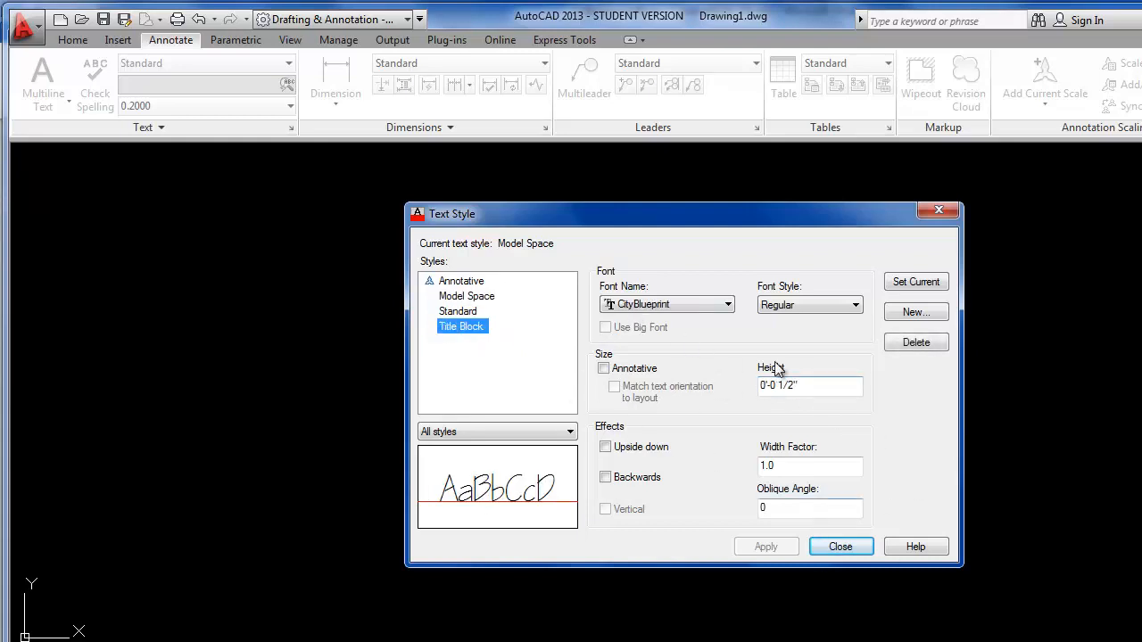
{"action": "left_click", "coordinate": [855, 547]}
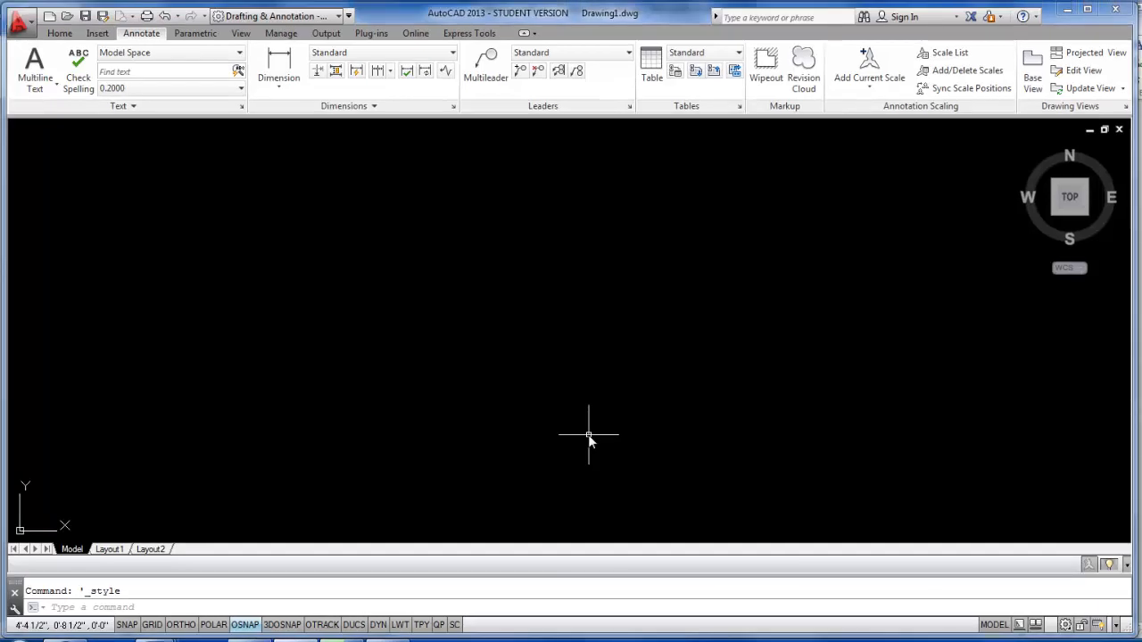
Step: Set the Model Space limits with the default lower-left corner and an upper-right corner of 10000',10000'
{"action": "type", "text": "limits"}
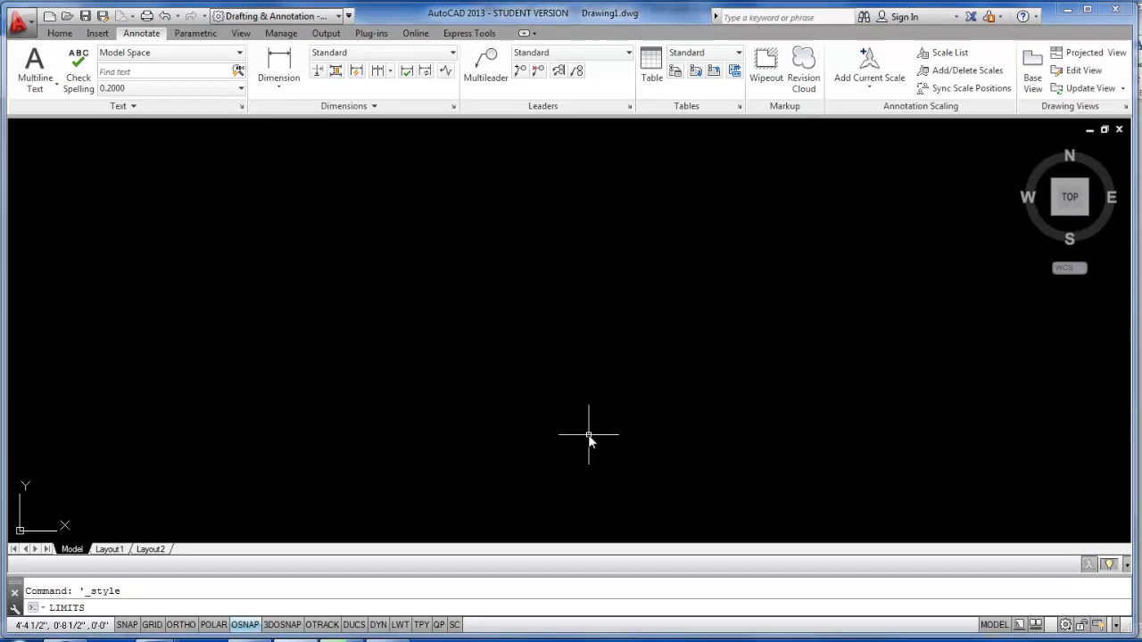
{"action": "key", "text": "Return"}
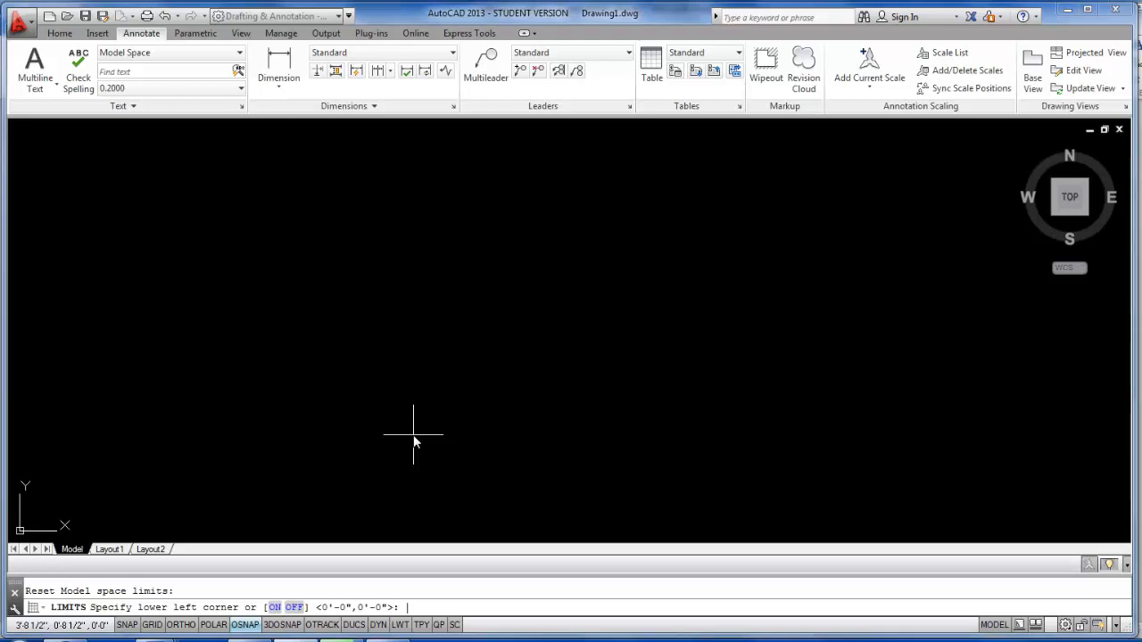
{"action": "key", "text": "Return"}
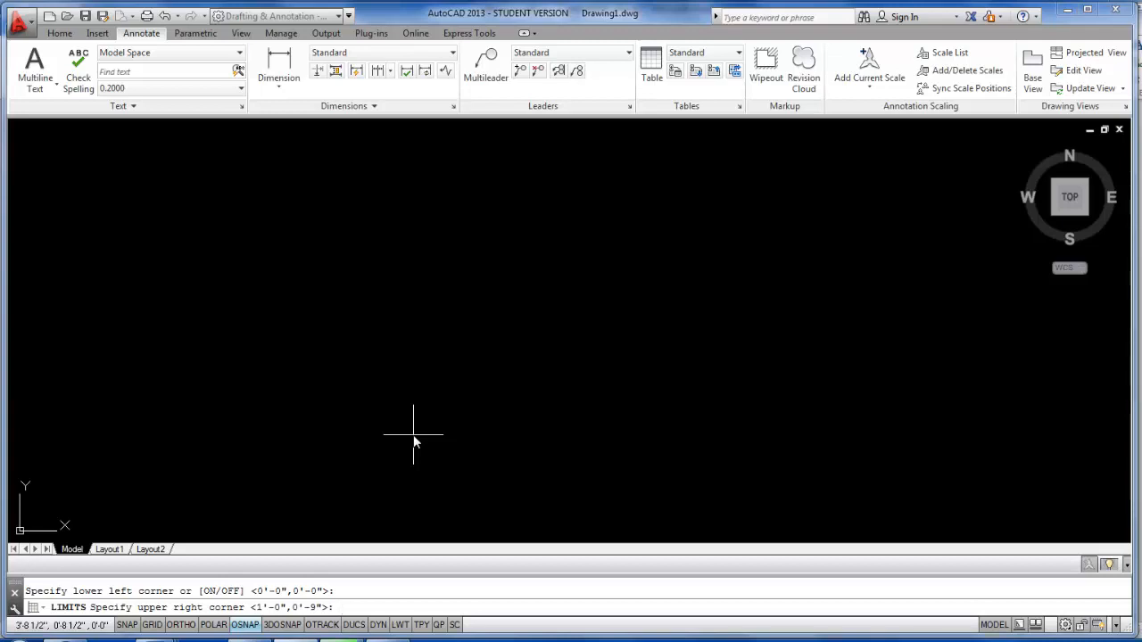
{"action": "type", "text": "10000',10000'"}
{"action": "key", "text": "Return"}
Step: Zoom to the extents of the empty drawing to show the full area of its limits
{"action": "type", "text": "Z"}
{"action": "key", "text": "Escape"}
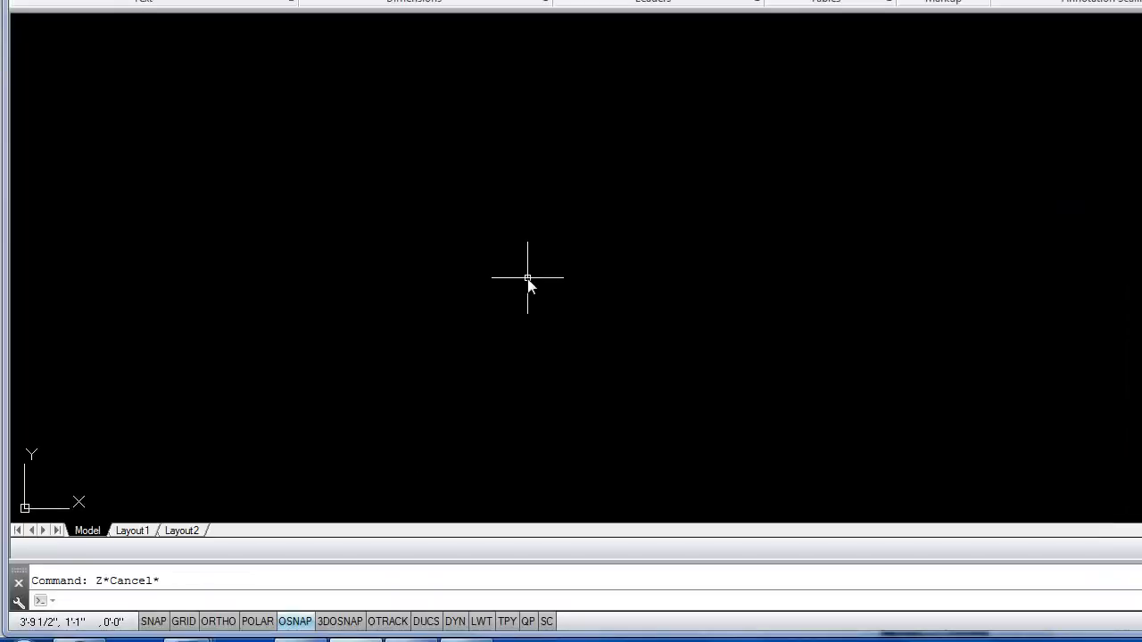
{"action": "type", "text": "z"}
{"action": "key", "text": "Return"}
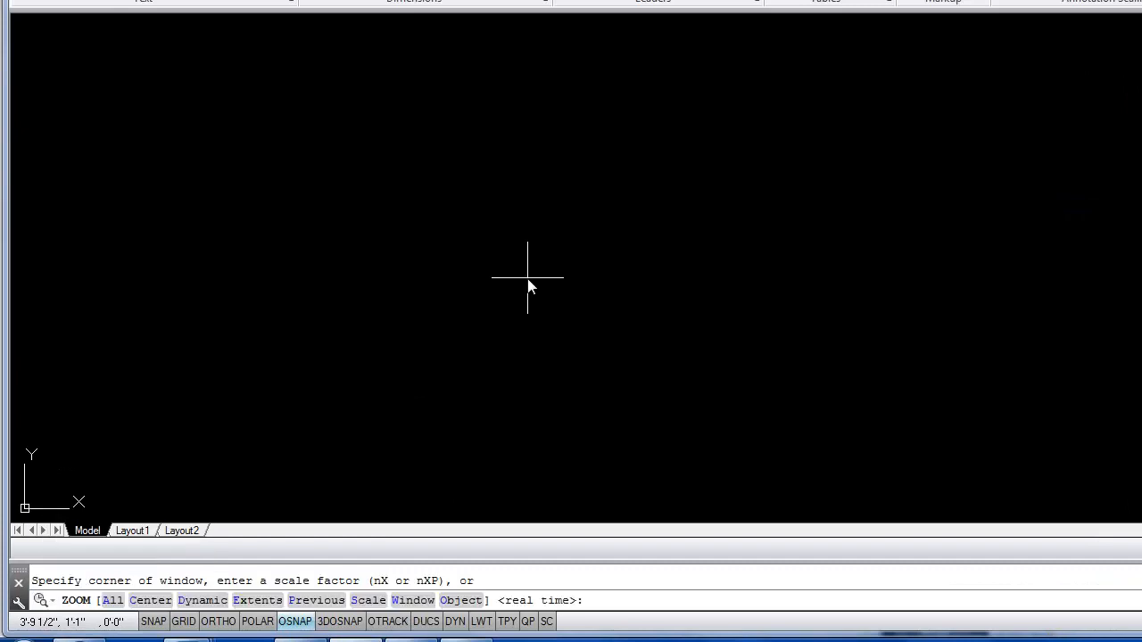
{"action": "type", "text": "e"}
{"action": "key", "text": "Return"}
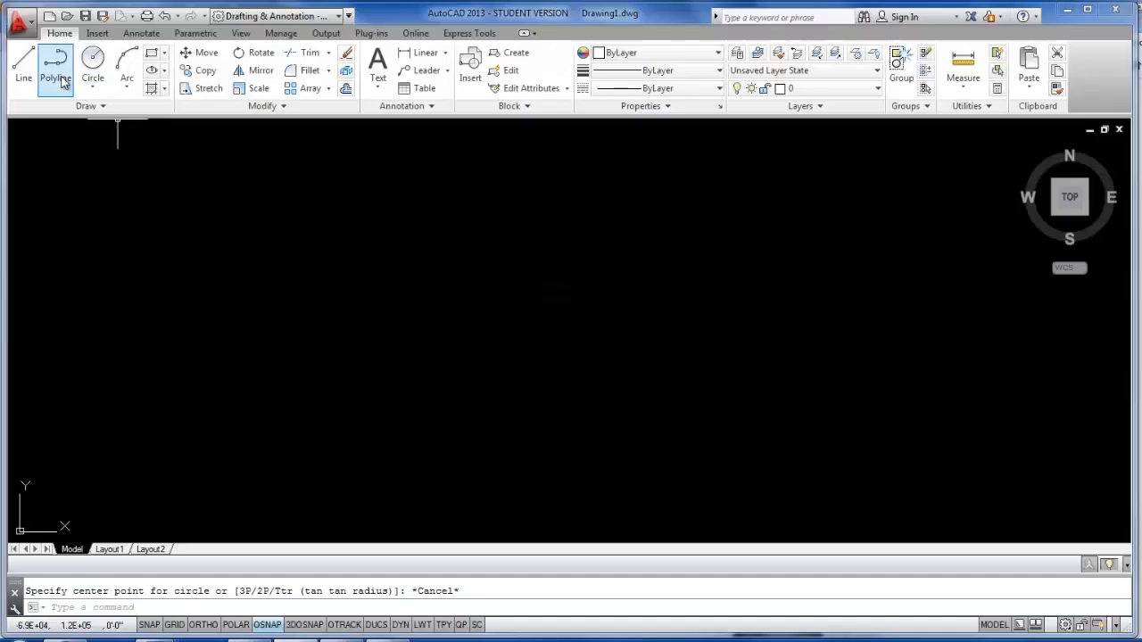
Step: Draw a center-radius circle with a 50' radius near the middle of the drawing area
{"action": "left_click", "coordinate": [92, 82]}
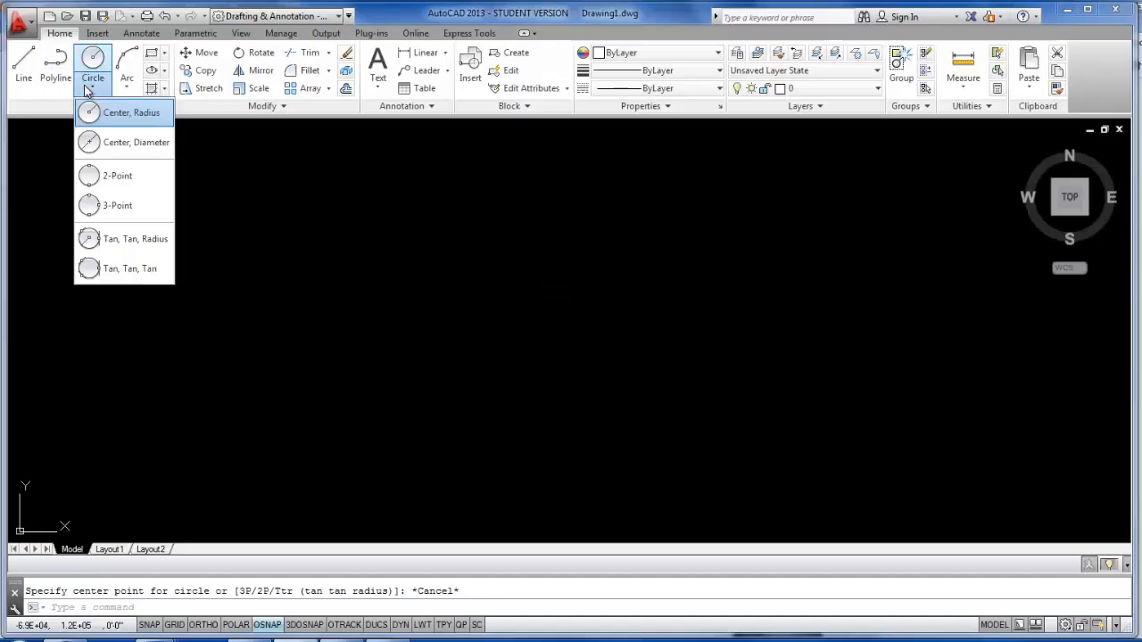
{"action": "left_click", "coordinate": [134, 113]}
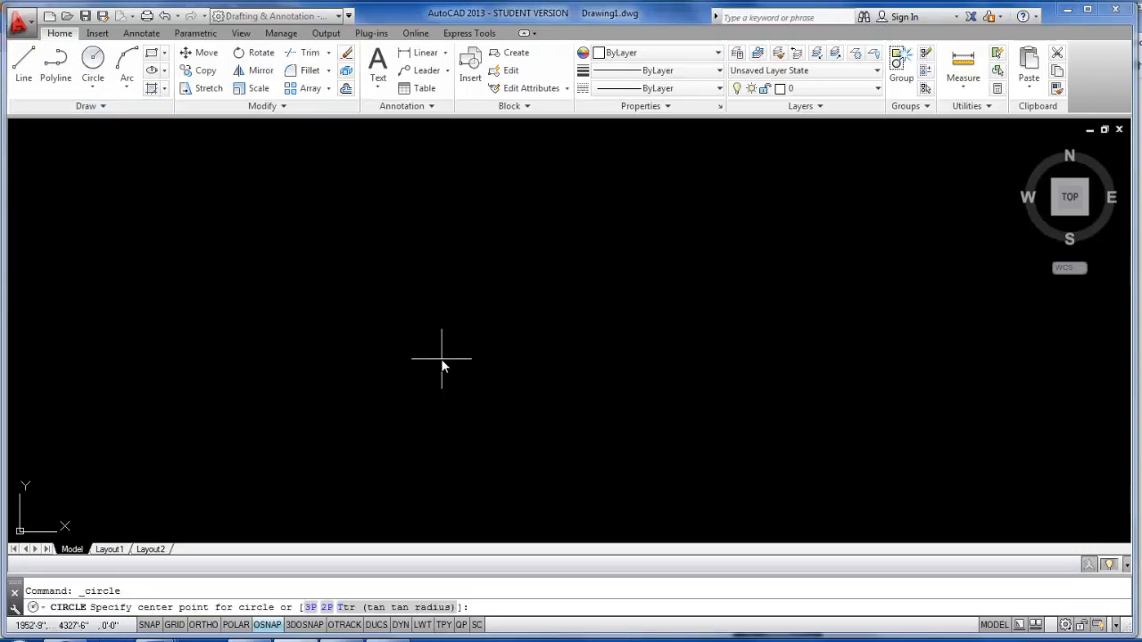
{"action": "left_click", "coordinate": [442, 360]}
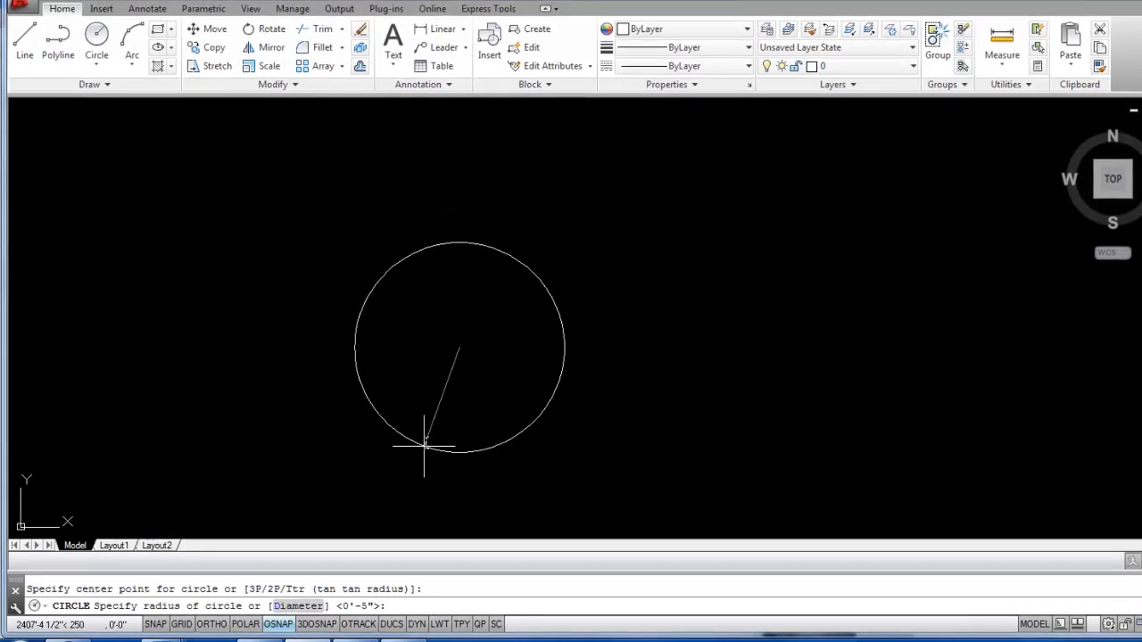
{"action": "type", "text": "50"}
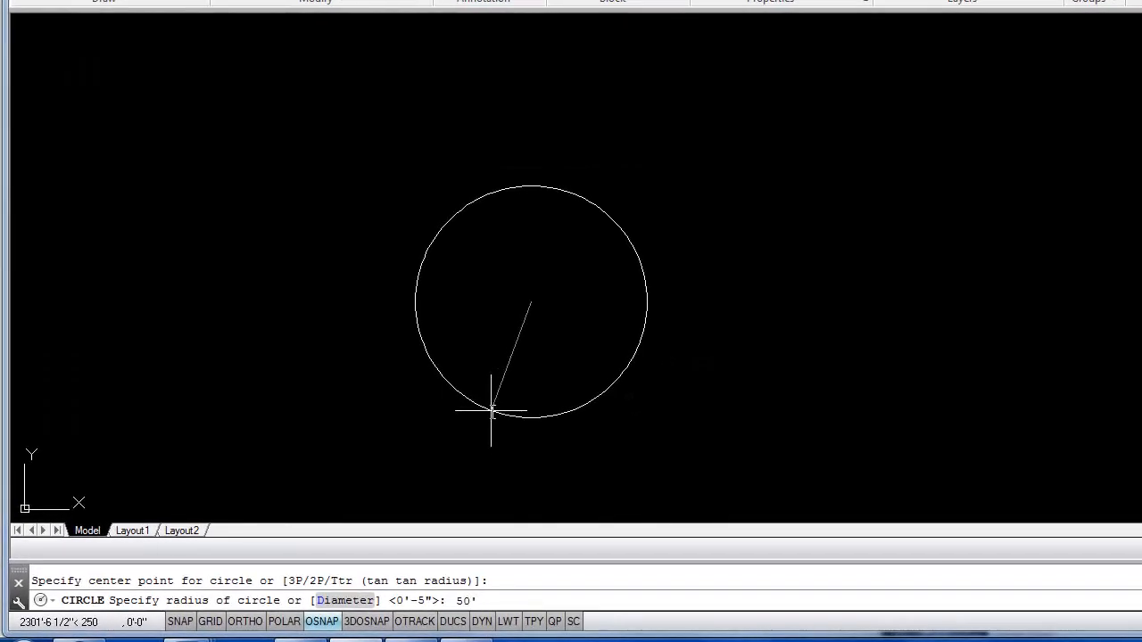
{"action": "type", "text": "'"}
{"action": "key", "text": "Return"}
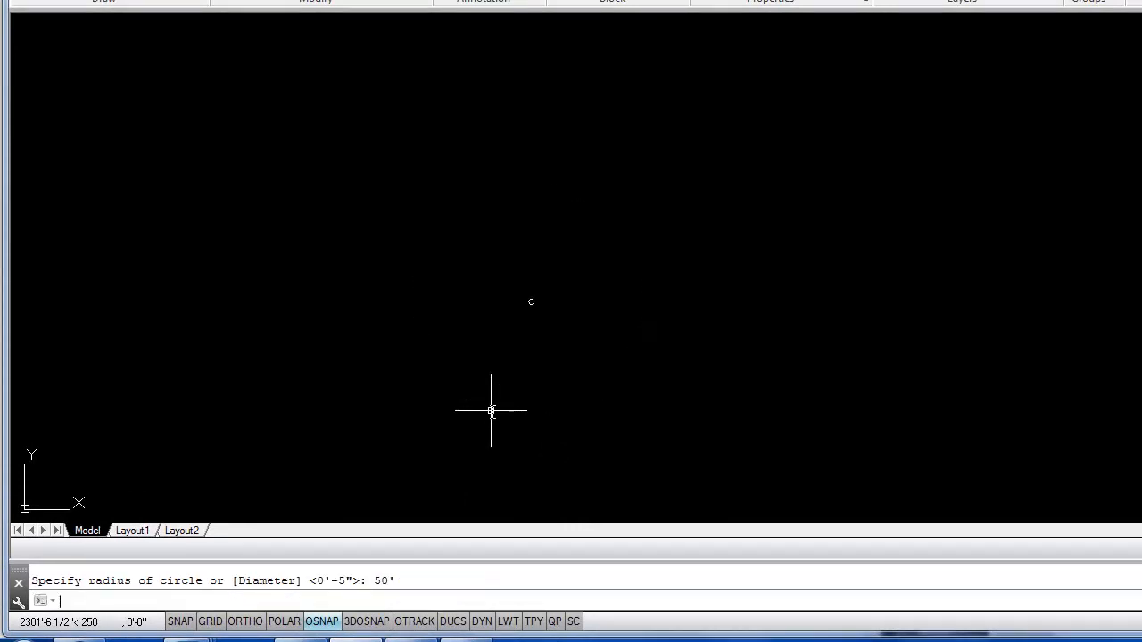
Step: Try the previous zoom view, and zoom to the drawing's extents to examine the circle up close
{"action": "type", "text": "z"}
{"action": "key", "text": "Return"}
{"action": "type", "text": "p"}
{"action": "key", "text": "Return"}
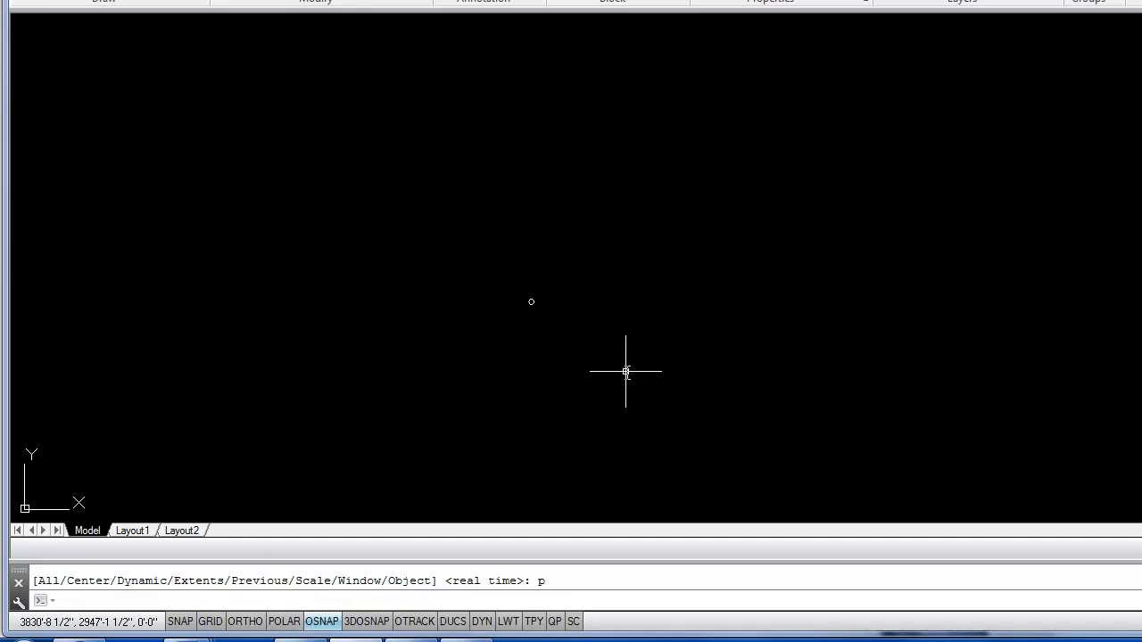
{"action": "type", "text": "z"}
{"action": "key", "text": "Return"}
{"action": "type", "text": "e"}
{"action": "key", "text": "Return"}
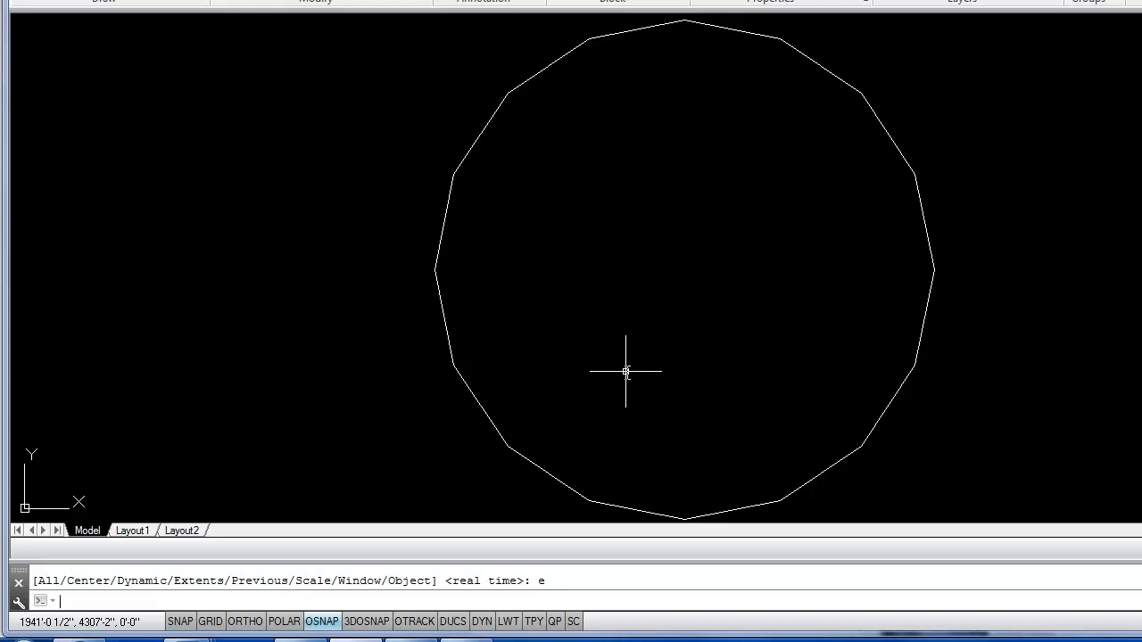
Step: Erase the test circle from the drawing
{"action": "type", "text": "E"}
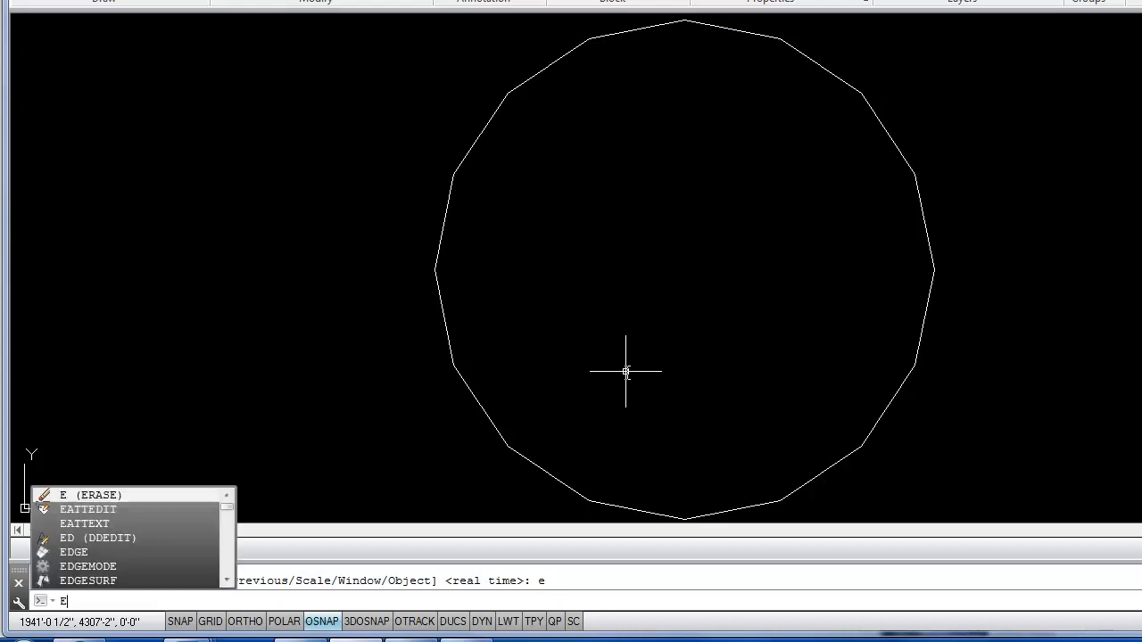
{"action": "key", "text": "Return"}
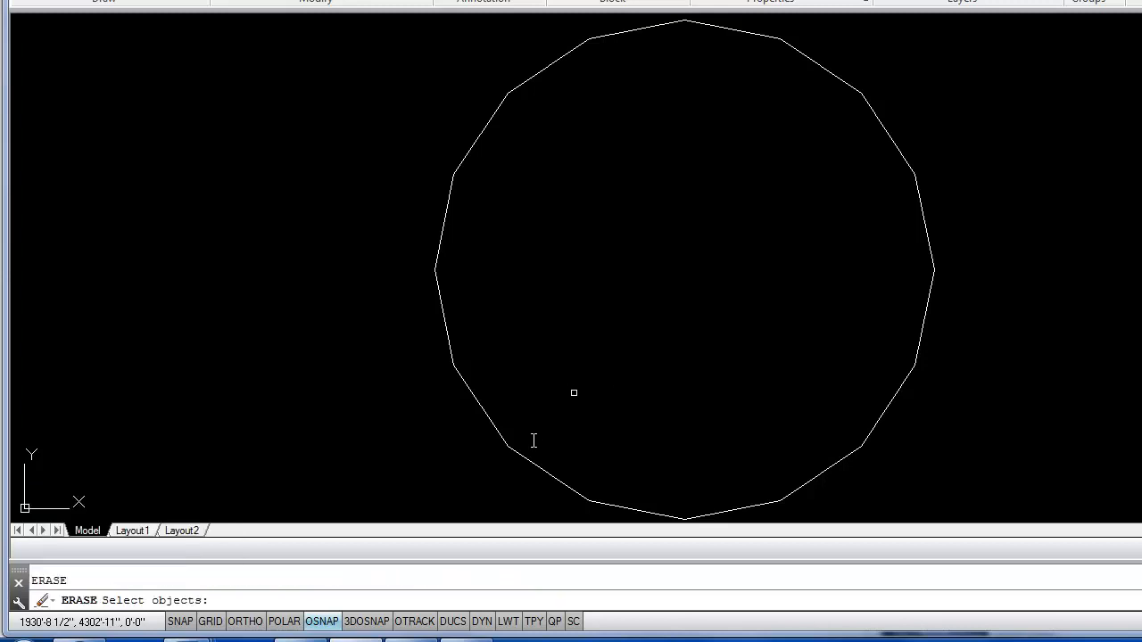
{"action": "left_click", "coordinate": [522, 458]}
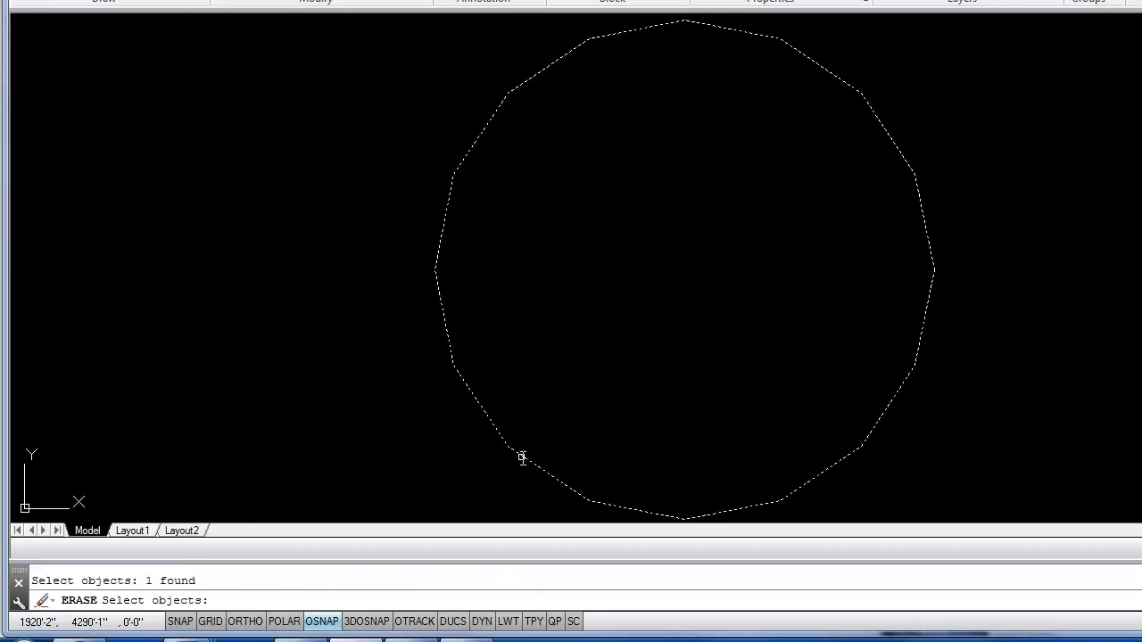
{"action": "key", "text": "Return"}
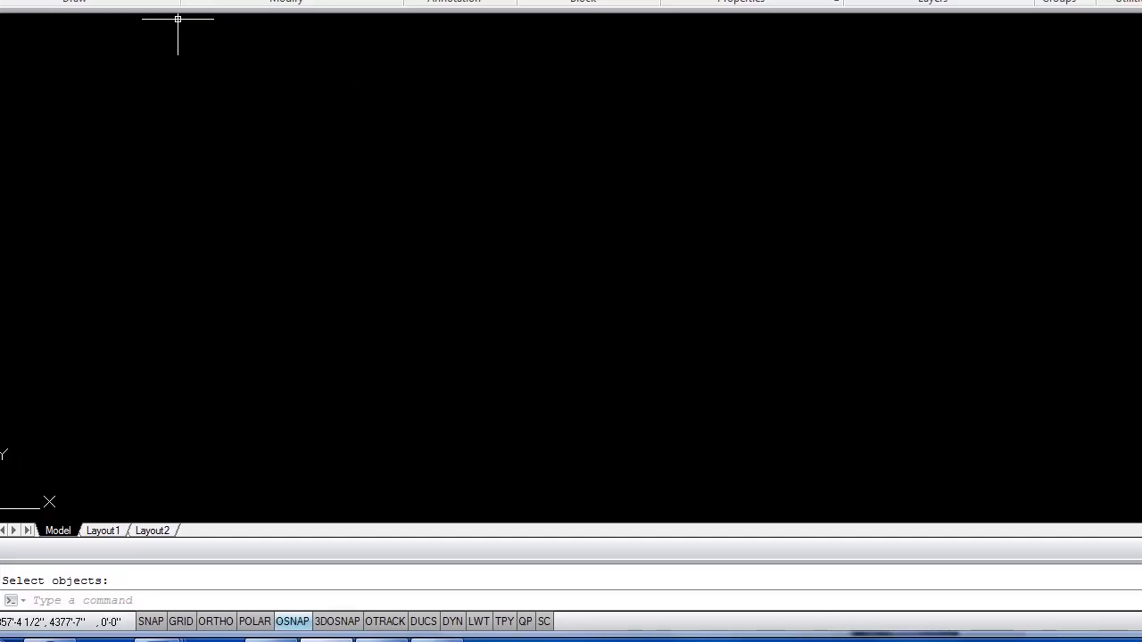
Step: Save the drawing to the Desktop as "Lesson #6.dwg" and close it
{"action": "left_click", "coordinate": [5, 0]}
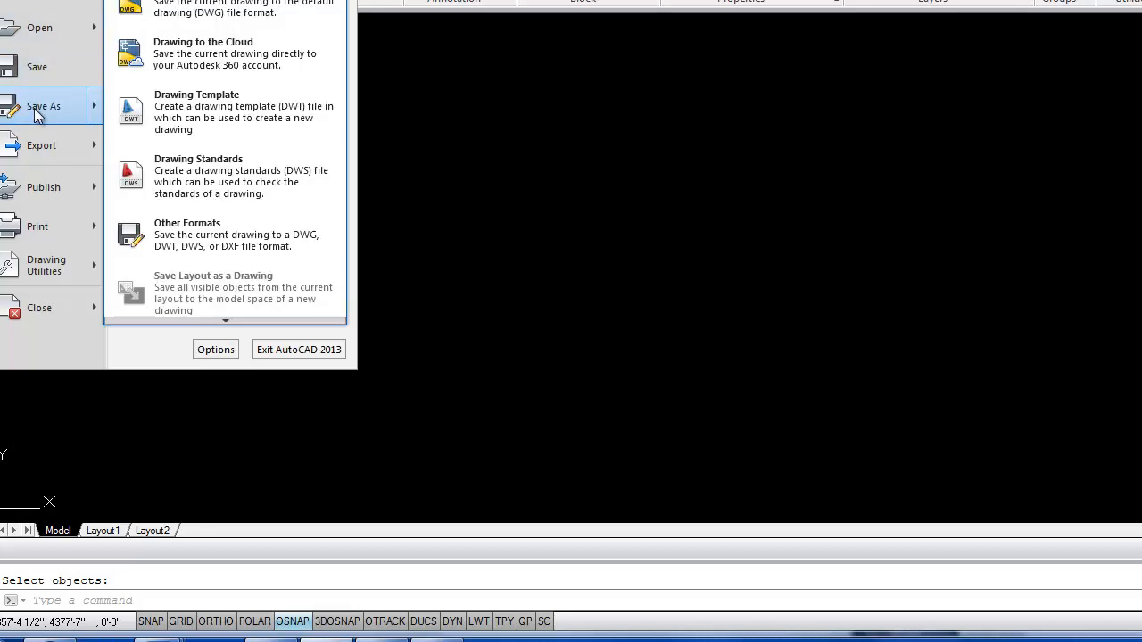
{"action": "left_click", "coordinate": [35, 108]}
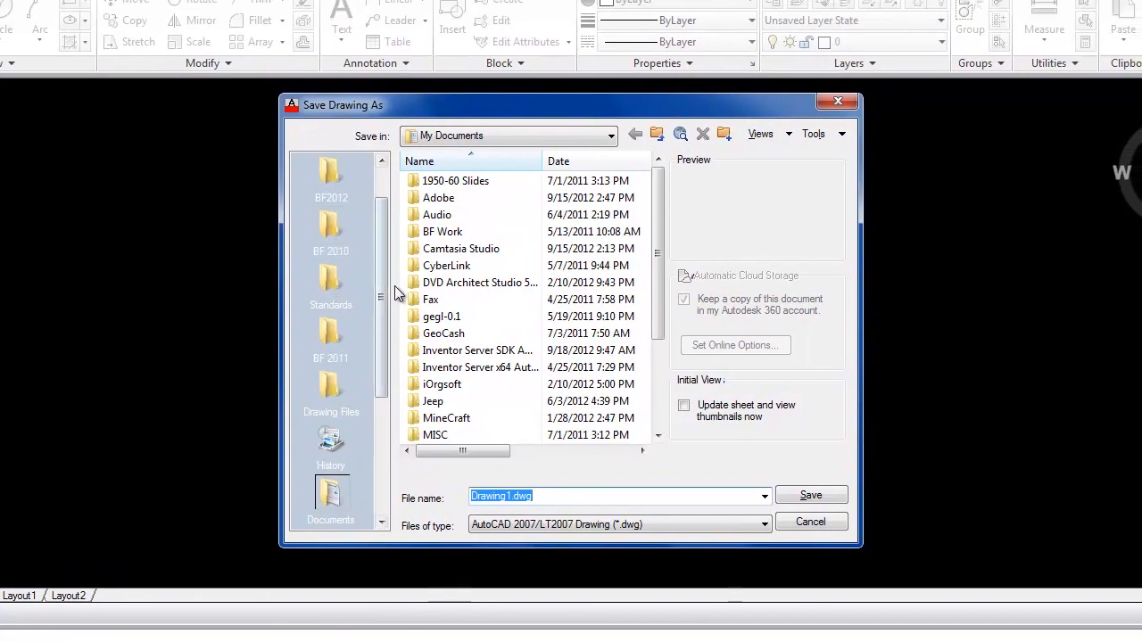
{"action": "left_click_drag", "start_coordinate": [385, 287], "coordinate": [375, 398]}
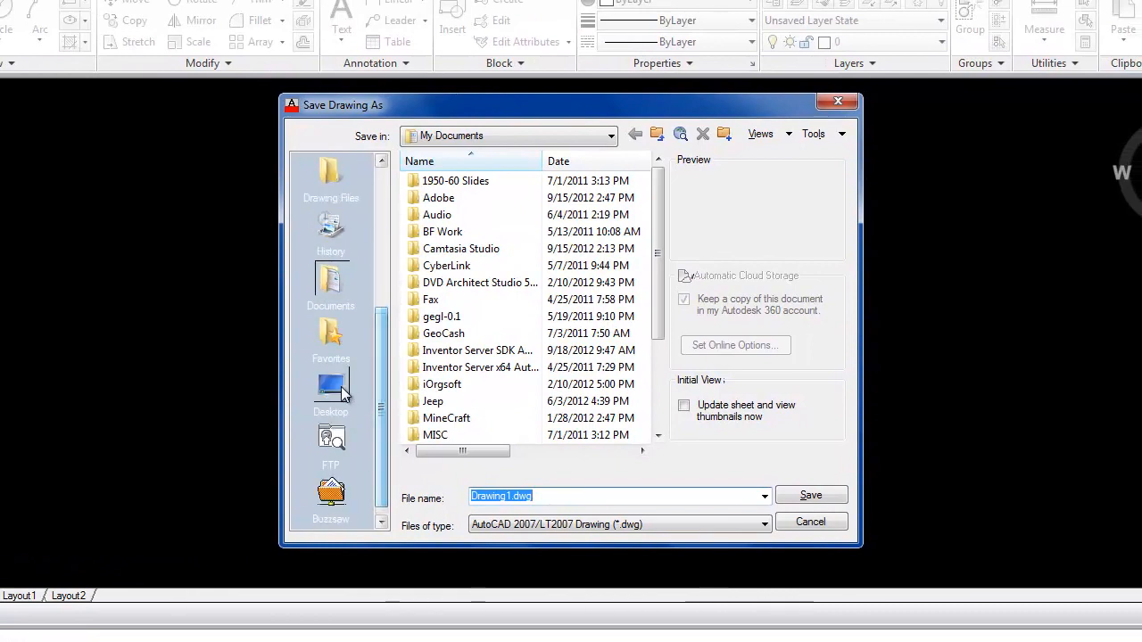
{"action": "left_click", "coordinate": [332, 389]}
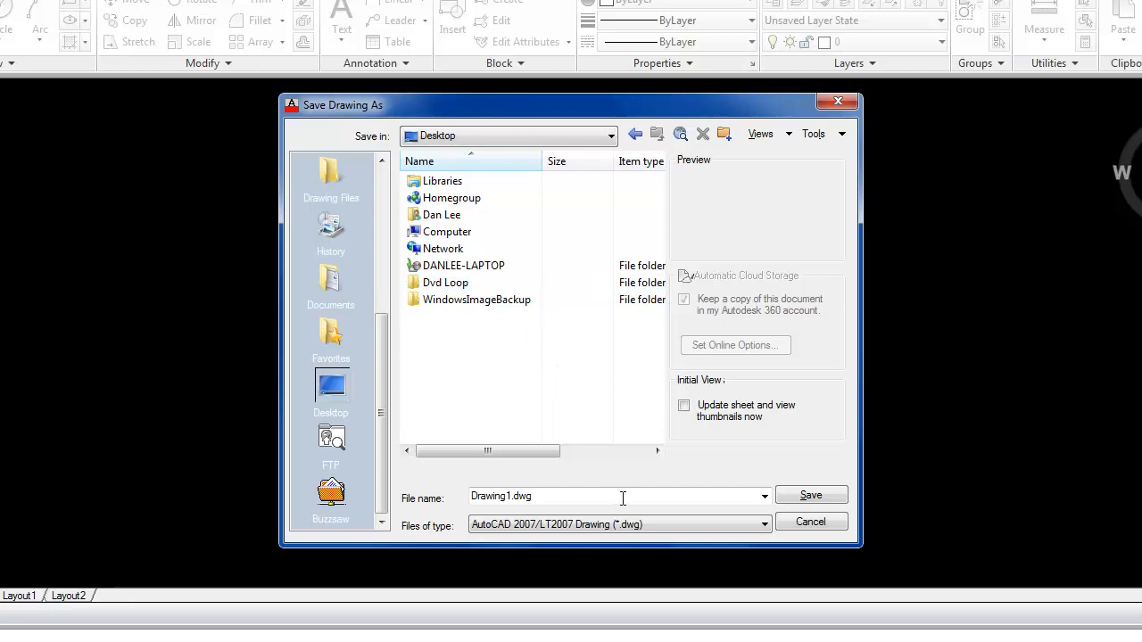
{"action": "double_click", "coordinate": [579, 498]}
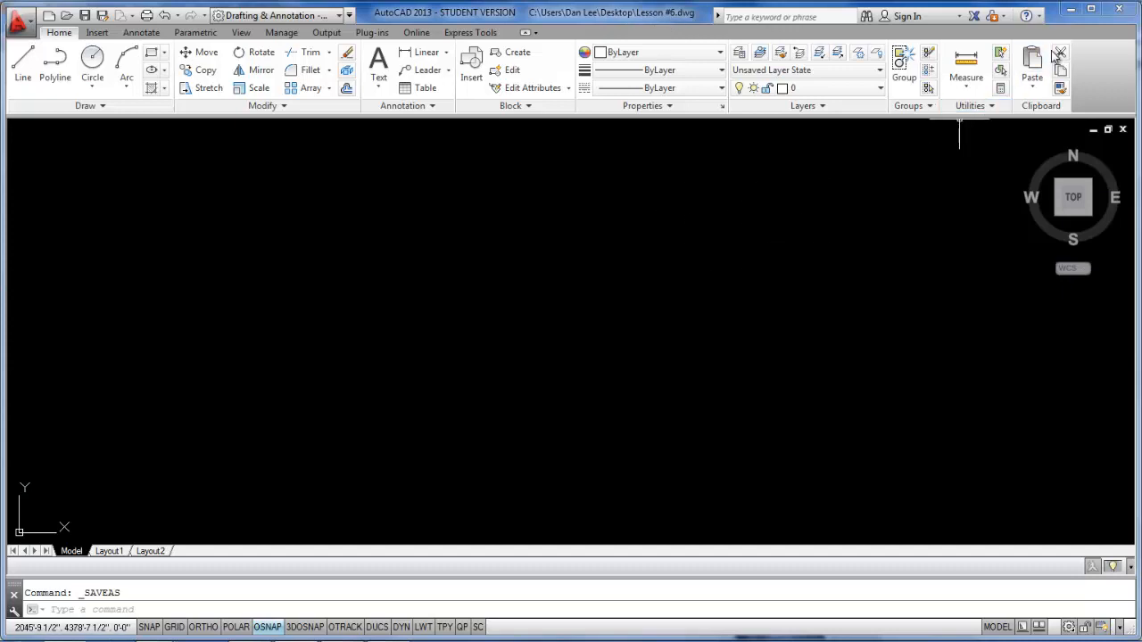
{"action": "left_click", "coordinate": [1123, 130]}
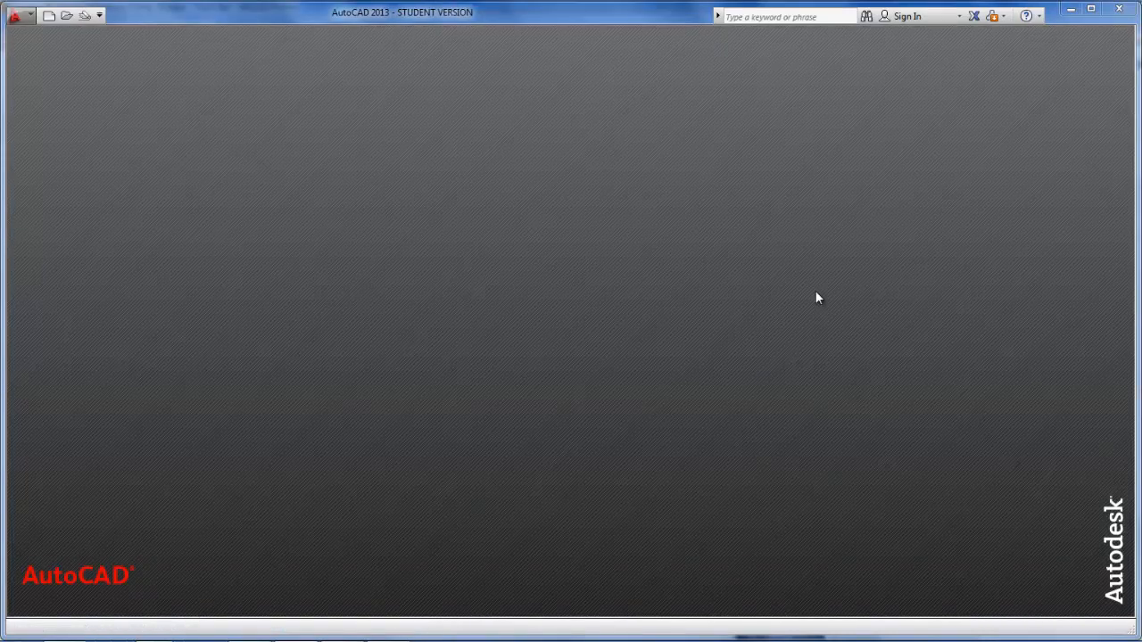